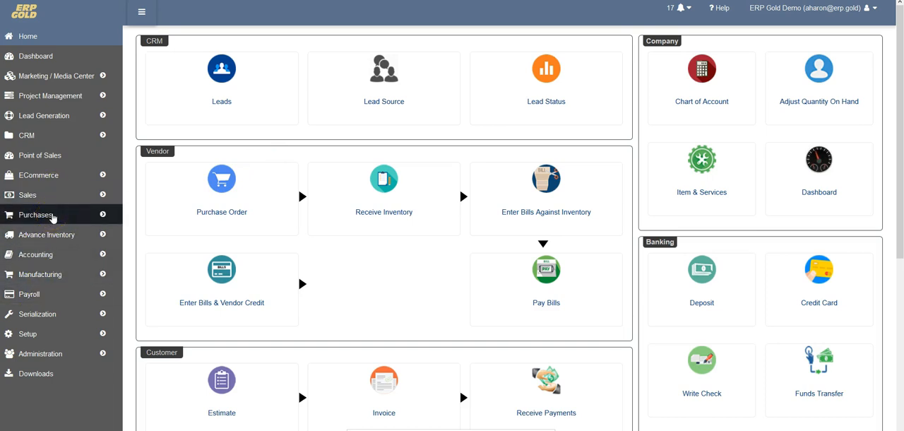
# Step: Open the Item Master under Advance Inventory and start a new item card
pyautogui.click(54, 235)
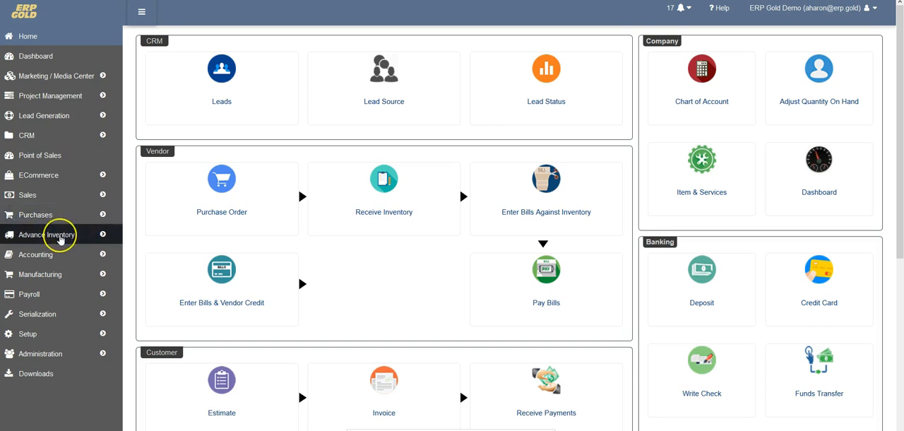
pyautogui.click(53, 277)
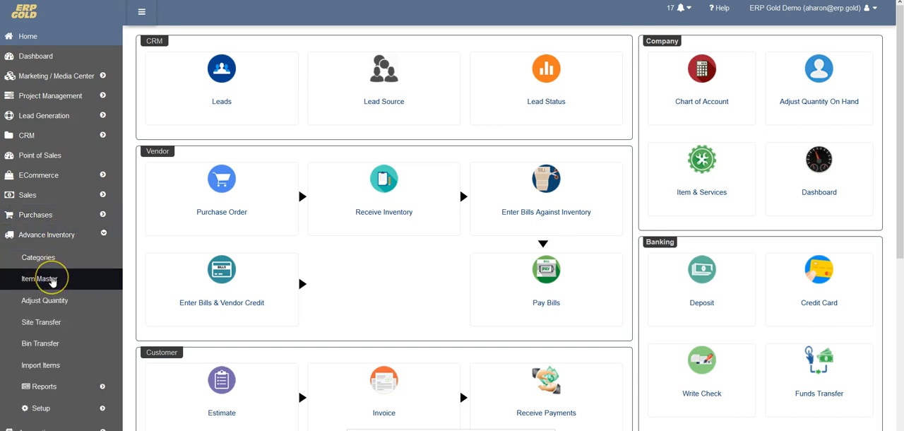
pyautogui.click(51, 279)
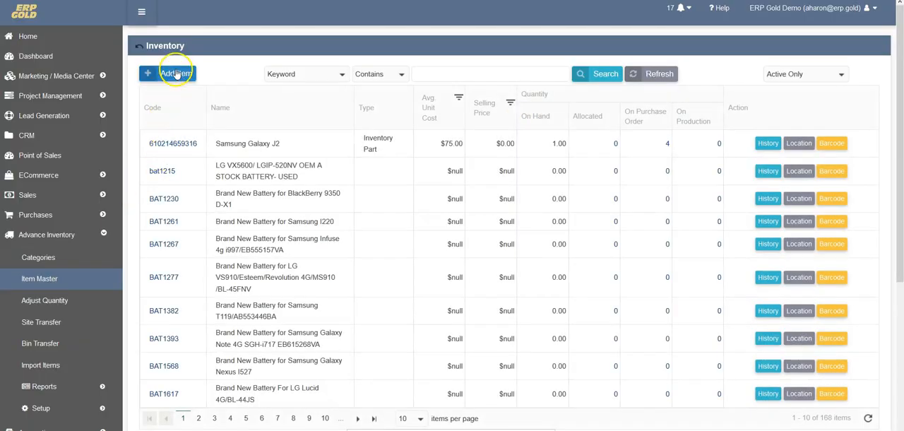
pyautogui.click(176, 75)
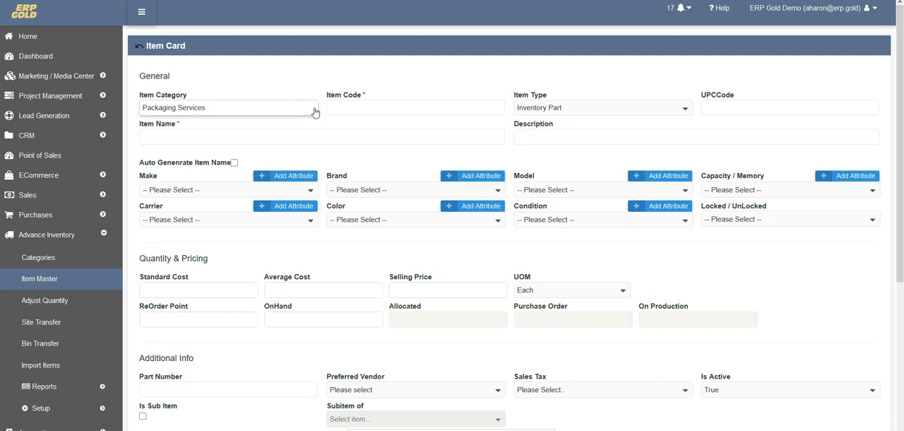
# Step: Set the item category to CellPhones and turn on automatic item name generation
pyautogui.click(315, 111)
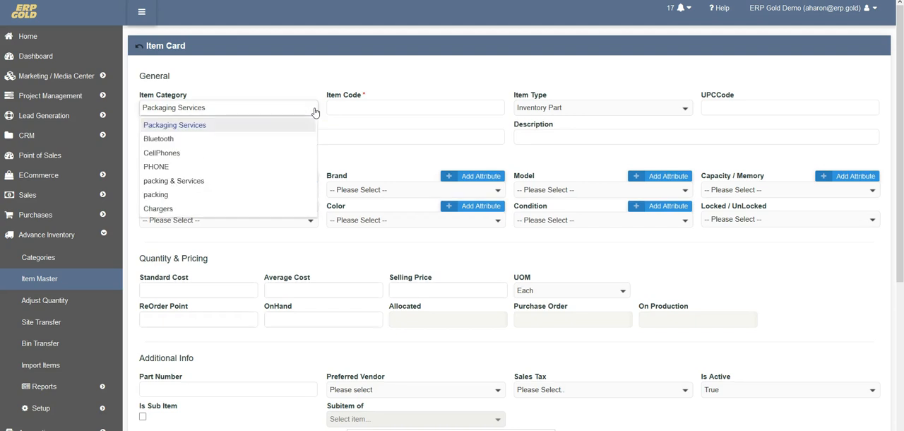
pyautogui.click(230, 160)
pyautogui.click(269, 69)
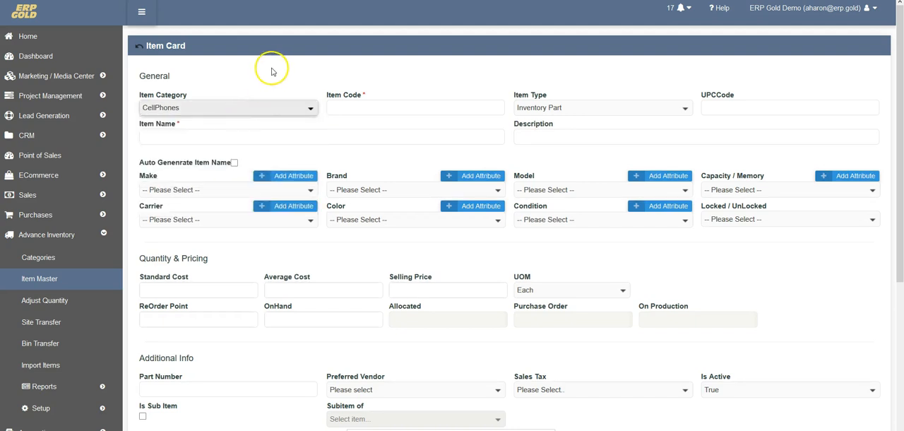
pyautogui.click(234, 164)
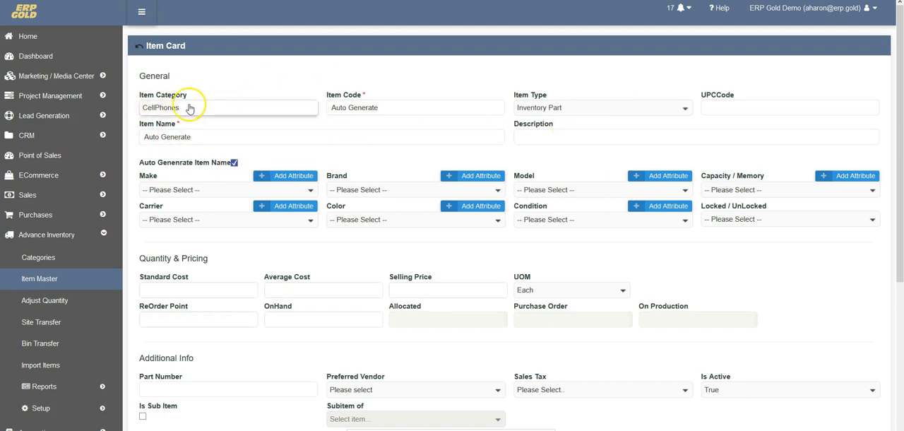
# Step: Change the item category to Bluetooth and turn off automatic item name generation
pyautogui.click(300, 108)
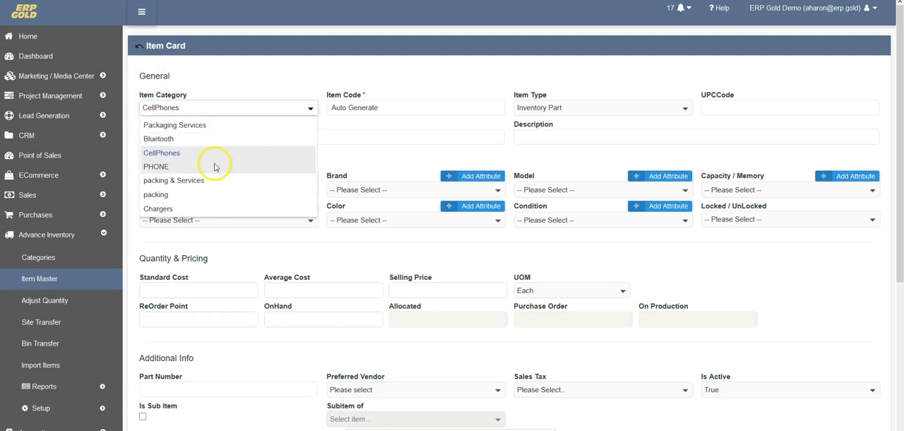
pyautogui.click(224, 142)
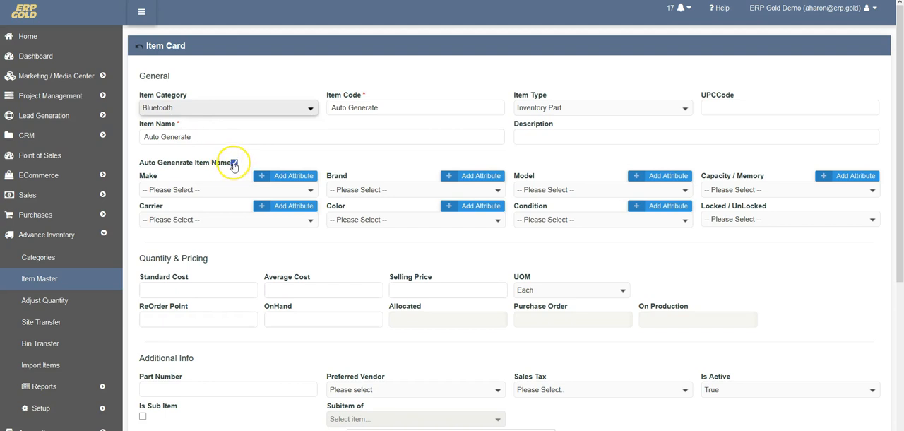
pyautogui.click(233, 164)
# Step: Enter "jabra bluetooth" as the item name and "jabra 20 blu" as the description
pyautogui.click(146, 136)
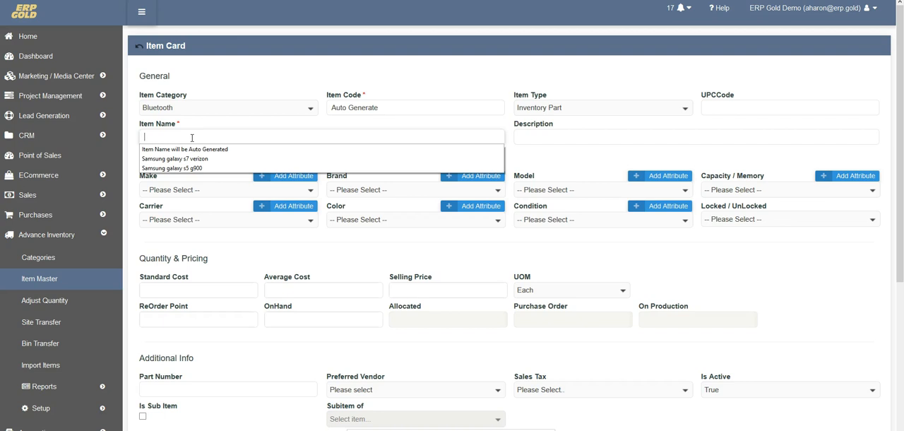
pyautogui.write('i')
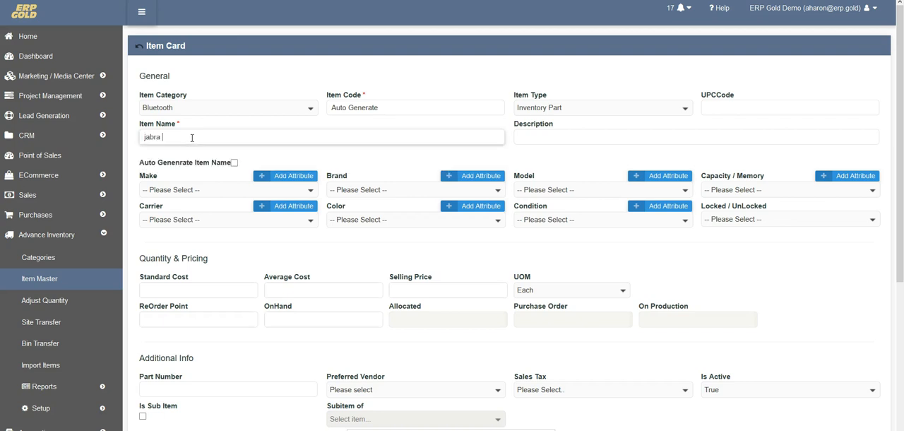
pyautogui.press('Tab')
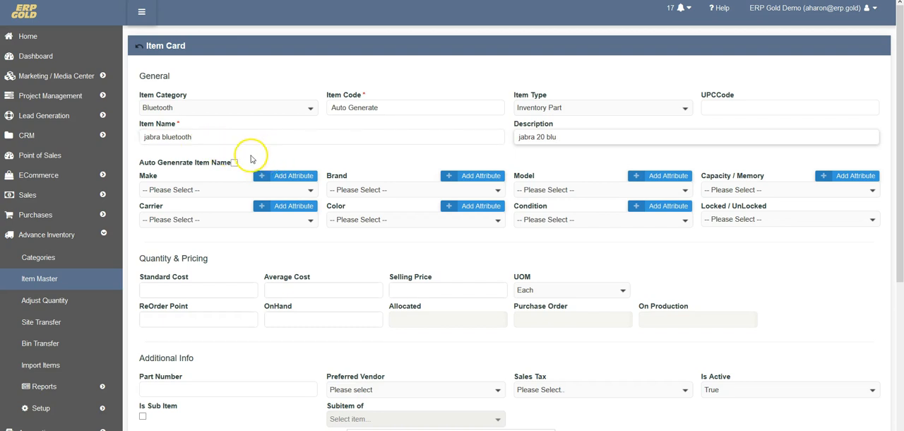
# Step: Turn on automatic item naming and choose make SAMSUNG, brand GALAXY and model J2 (J260T1)
pyautogui.click(233, 164)
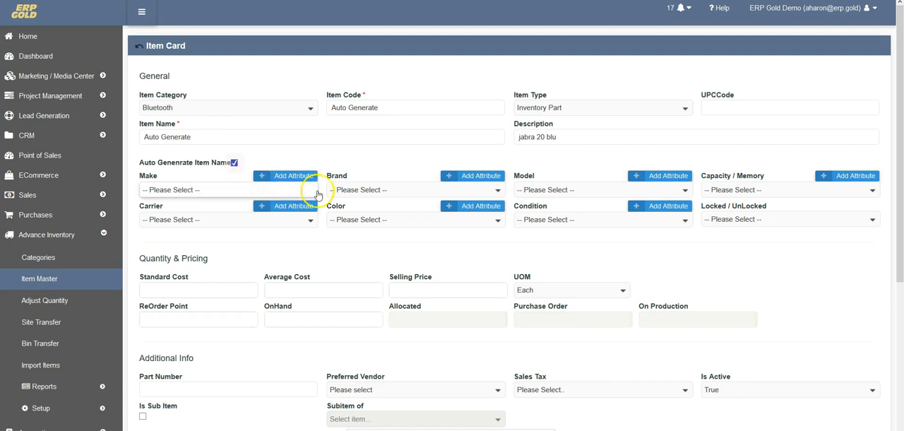
pyautogui.click(252, 190)
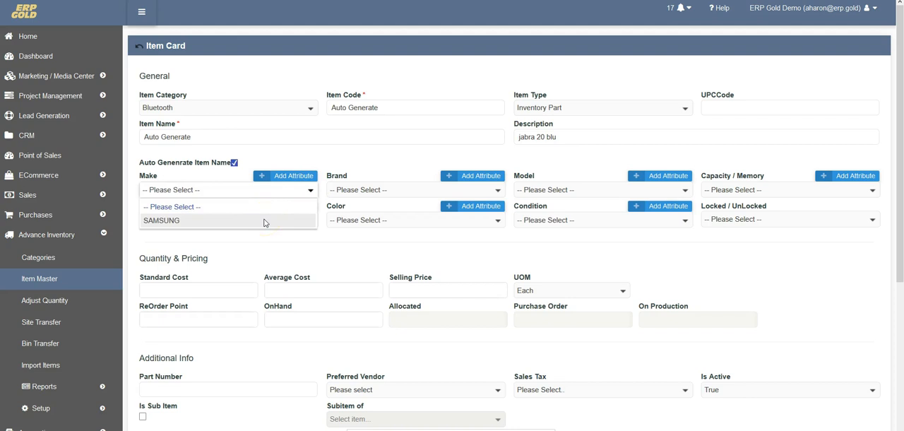
pyautogui.click(264, 220)
pyautogui.click(489, 192)
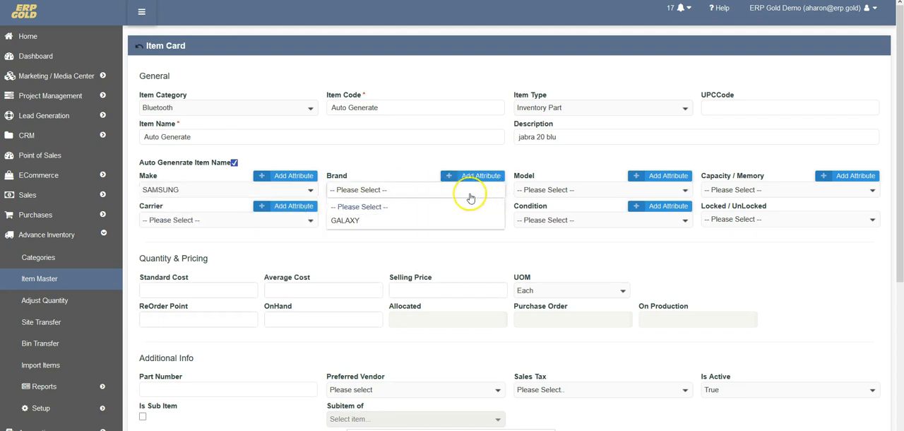
pyautogui.click(345, 220)
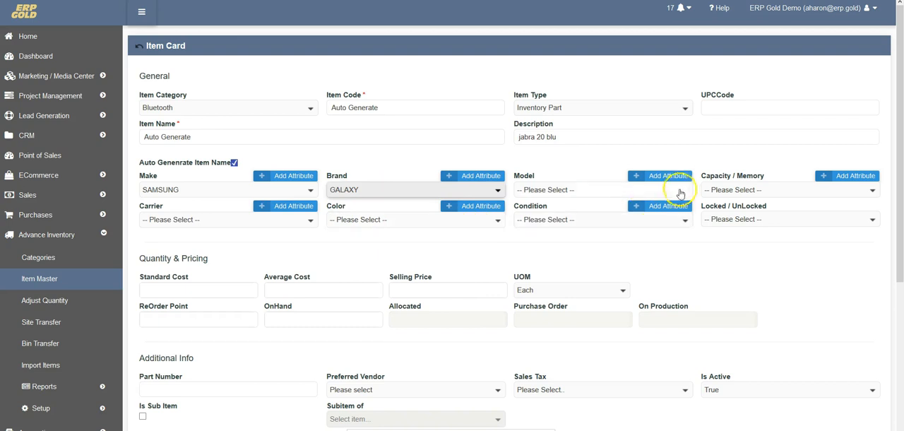
pyautogui.click(606, 188)
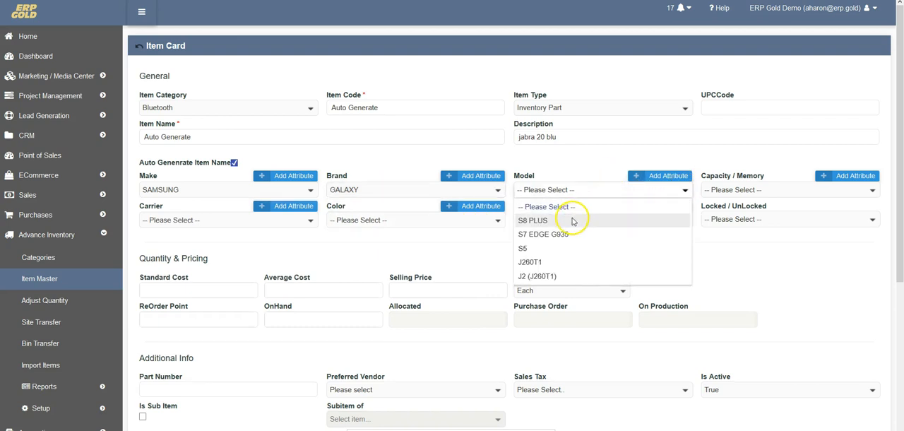
pyautogui.click(553, 276)
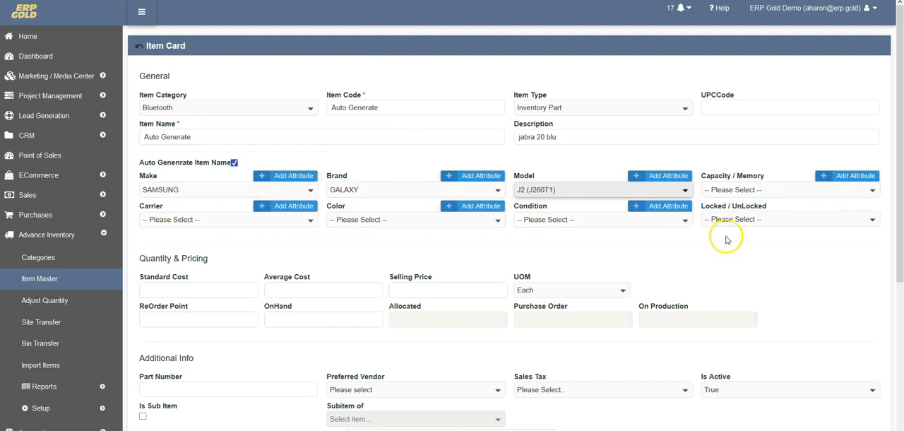
# Step: Set the item's selling price to 102.00 in the Quantity & Pricing section
pyautogui.scroll(-1, 704, 265)
pyautogui.scroll(-3, 704, 265)
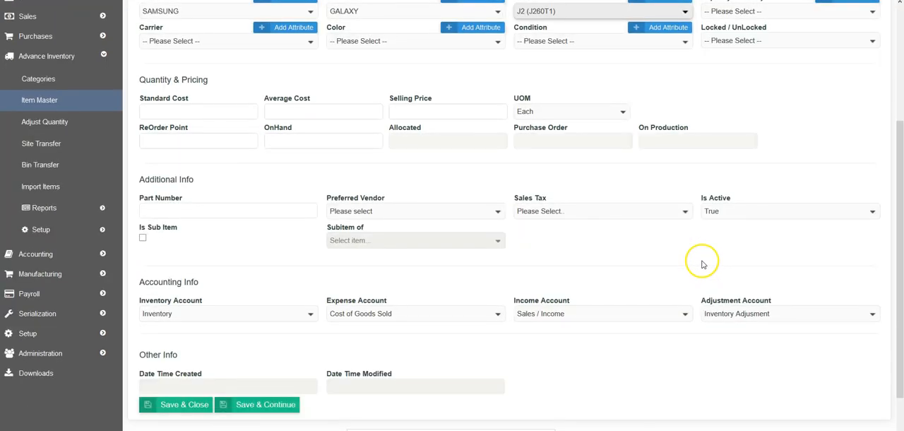
pyautogui.click(232, 109)
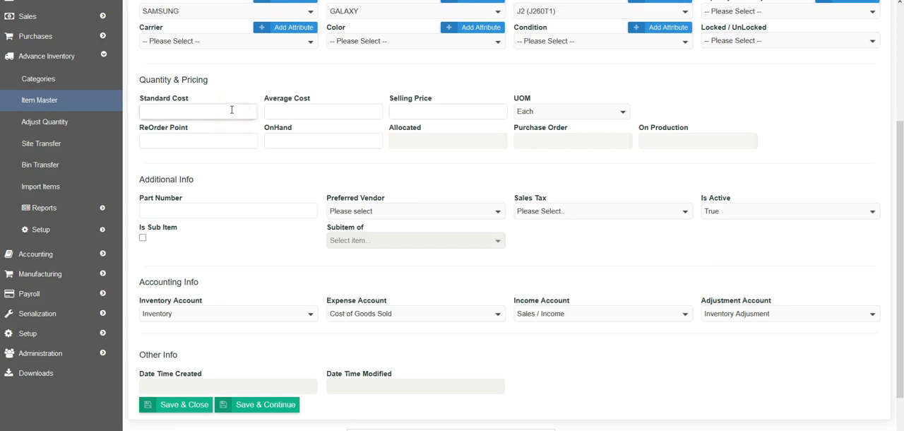
pyautogui.click(459, 110)
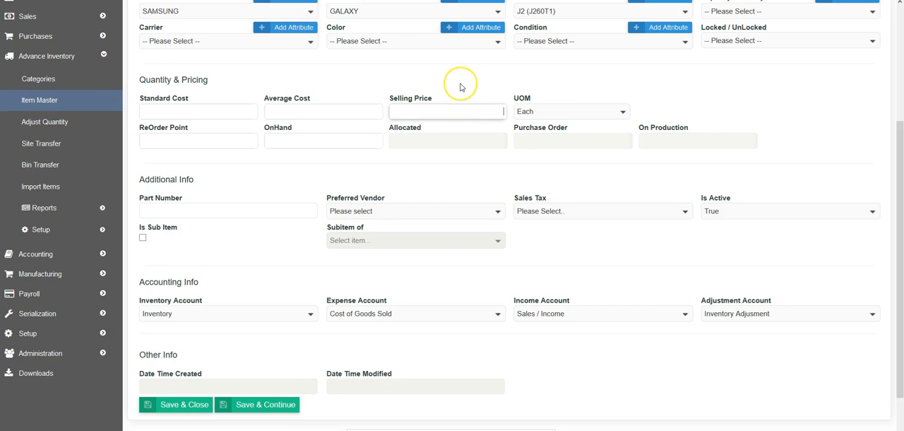
pyautogui.press('BackSpace')
pyautogui.press('BackSpace')
pyautogui.press('BackSpace')
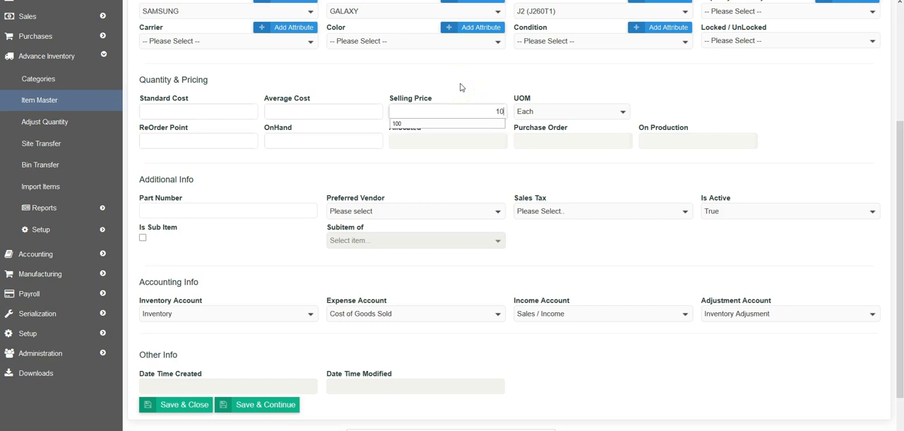
pyautogui.write('02')
pyautogui.click(464, 83)
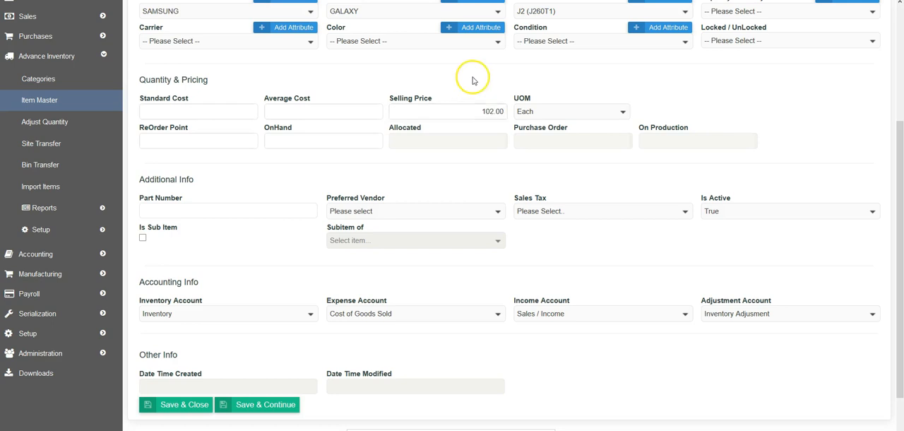
# Step: Save the new item and return to the inventory list
pyautogui.click(265, 196)
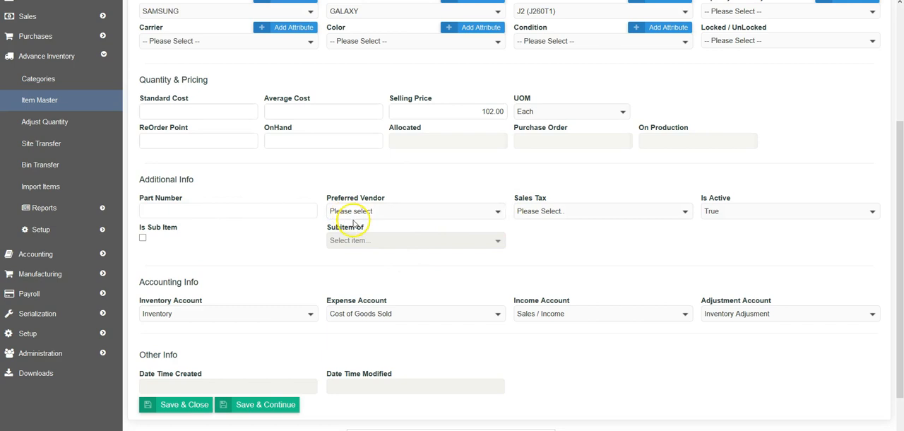
pyautogui.scroll(-2, 332, 282)
pyautogui.click(277, 346)
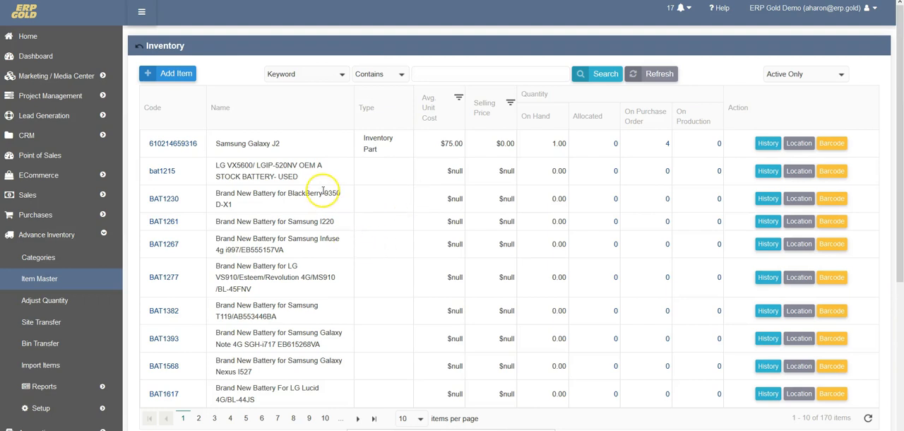
# Step: Search the inventory for "samsung galaxy j2" and examine the code of the last matching item
pyautogui.click(459, 73)
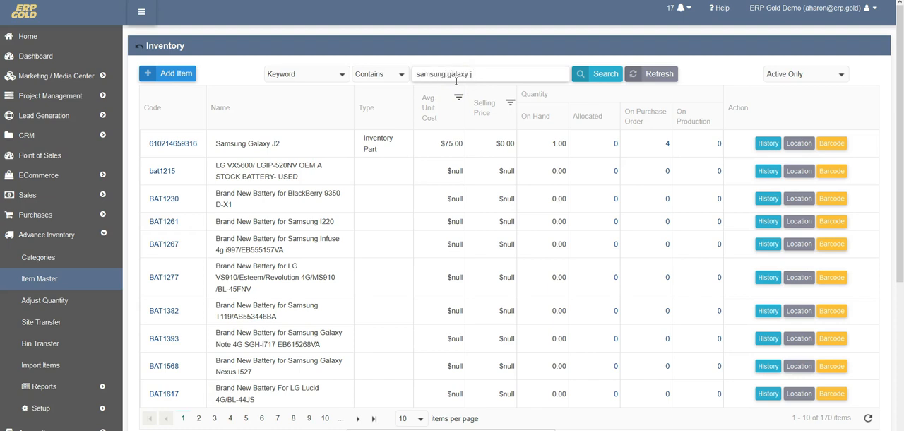
pyautogui.click(599, 74)
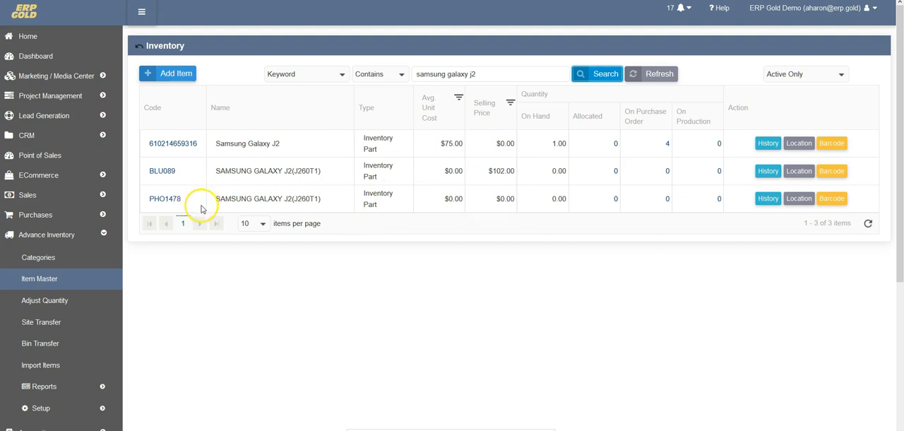
pyautogui.moveTo(146, 200); pyautogui.dragTo(181, 198)
pyautogui.hotkey('ctrl', 'c')
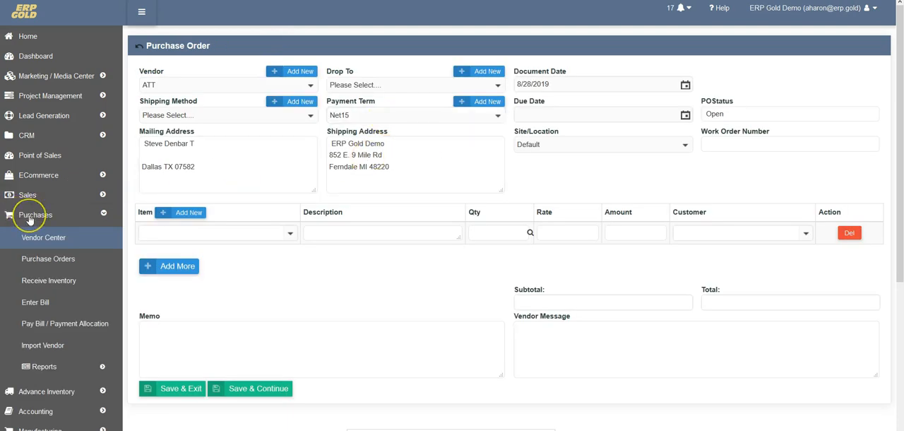
# Step: Open the Vendor Center, look through the vendor list and start a new vendor record
pyautogui.click(31, 228)
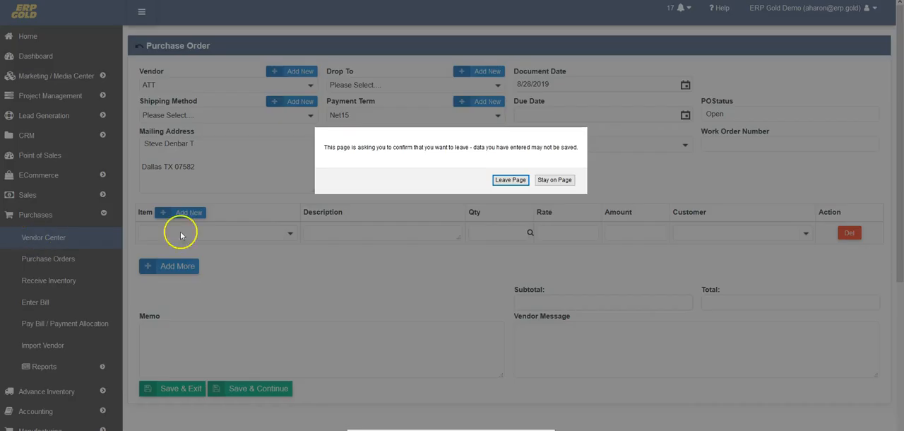
pyautogui.click(509, 178)
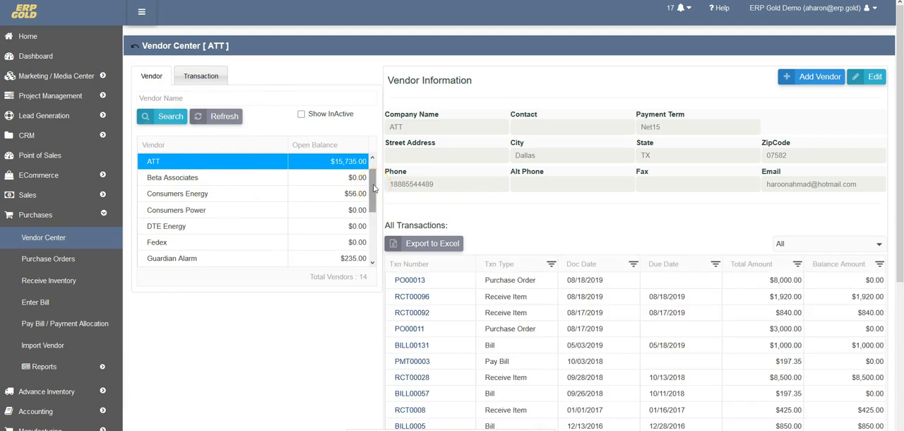
pyautogui.moveTo(374, 188); pyautogui.dragTo(364, 233)
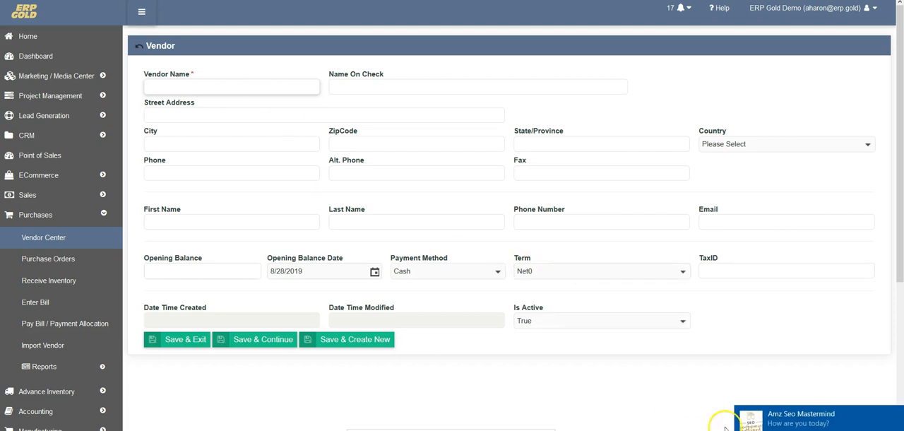
# Step: Dismiss the chat notification and enter Brightstar as the vendor name
pyautogui.click(891, 414)
pyautogui.click(215, 89)
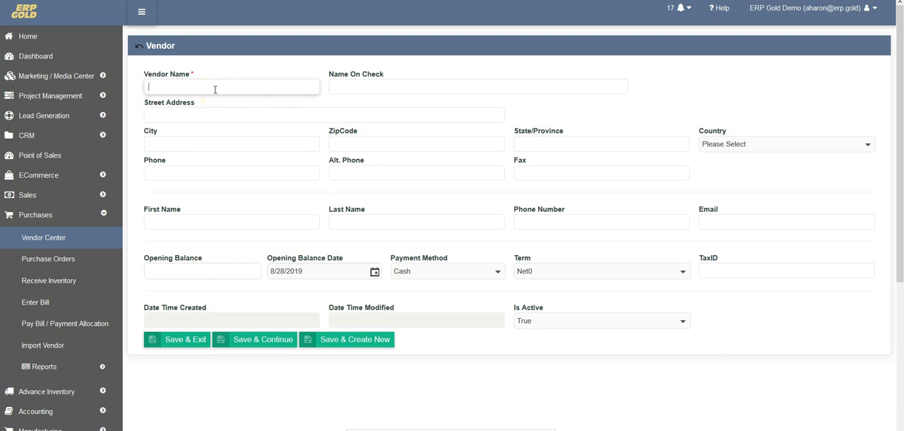
pyautogui.write('Brightstar')
pyautogui.press('Tab')
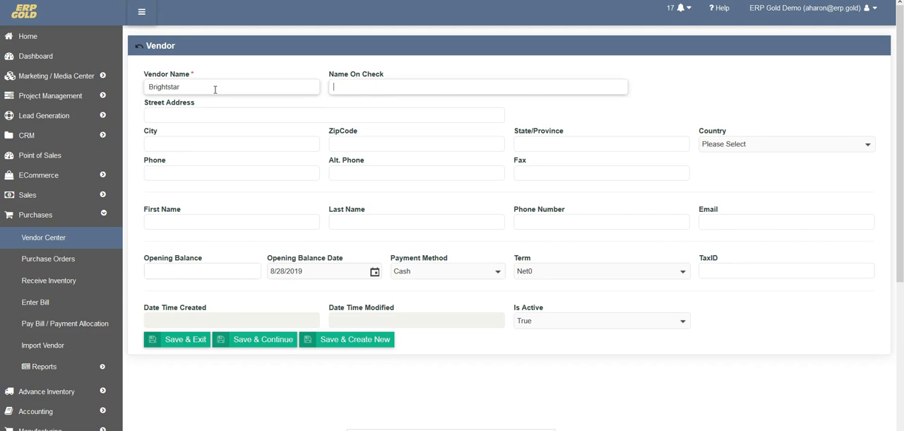
# Step: Enter Chicago as the new vendor's city and IL as its state
pyautogui.click(202, 115)
pyautogui.click(186, 140)
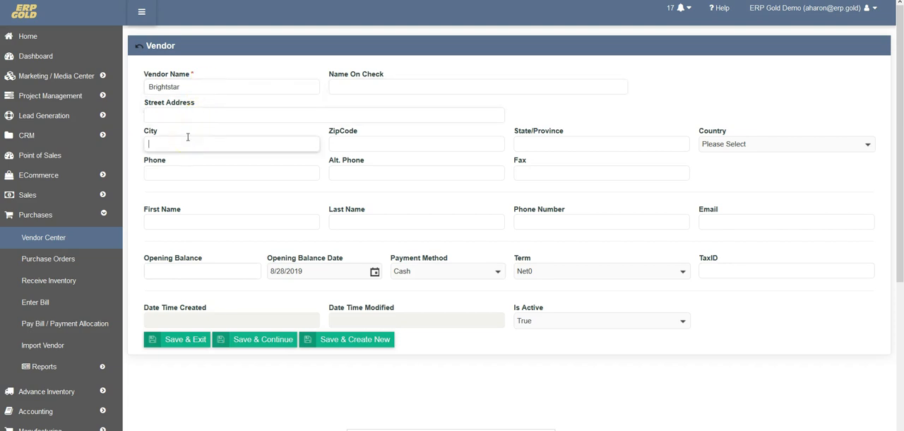
pyautogui.write('Chicago')
pyautogui.press('Tab')
pyautogui.press('Tab')
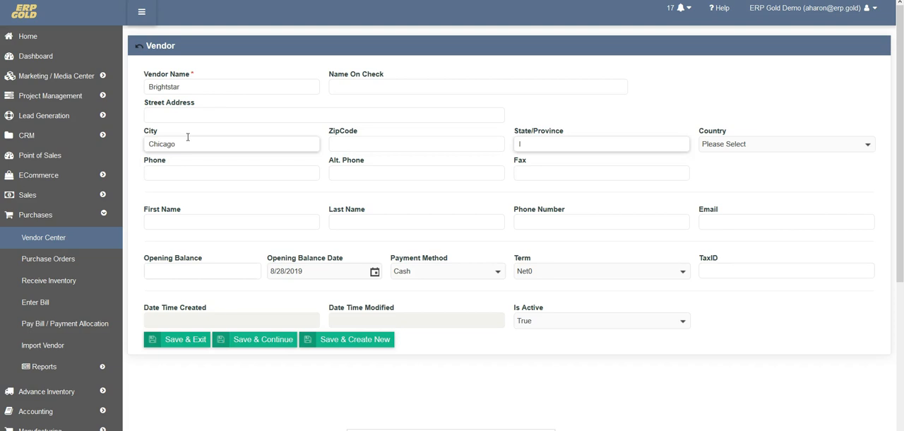
pyautogui.press('Tab')
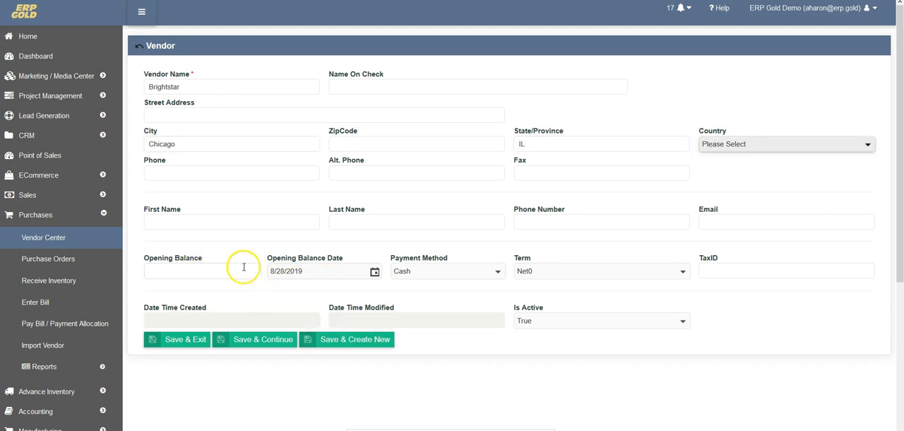
# Step: Save the Brightstar vendor record and return to the Vendor Center
pyautogui.click(334, 345)
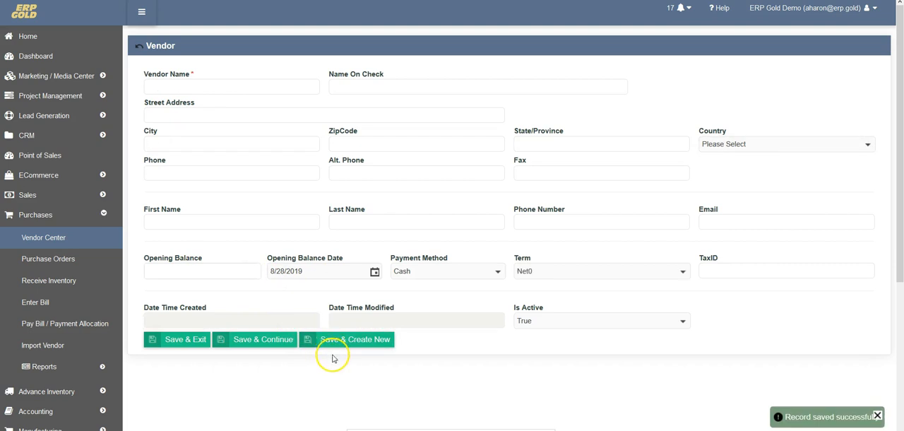
pyautogui.click(877, 416)
pyautogui.click(139, 46)
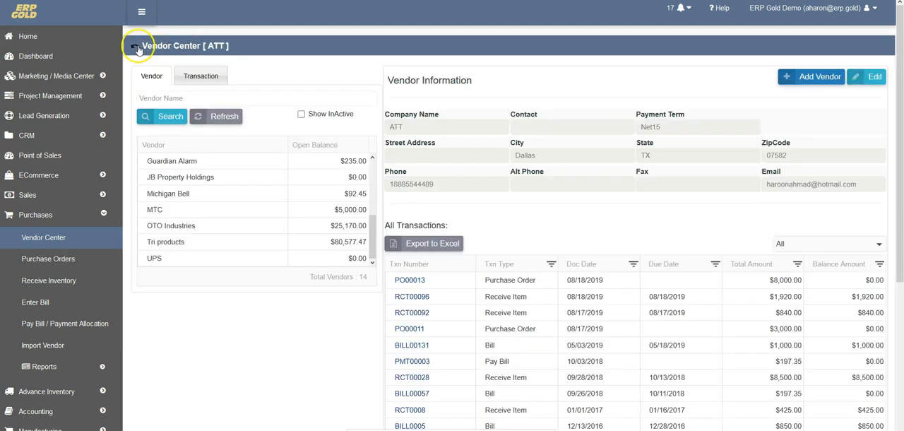
# Step: Search the vendor list for Brightstar and select that vendor
pyautogui.click(205, 94)
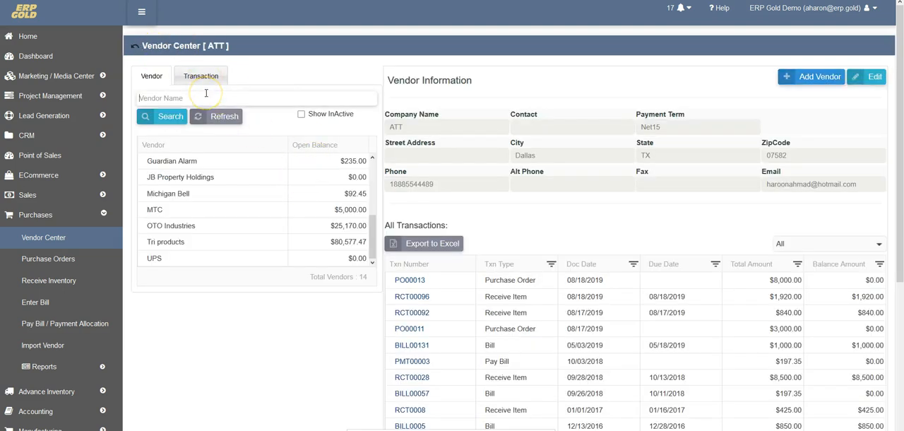
pyautogui.write('brith')
pyautogui.press('BackSpace')
pyautogui.press('BackSpace')
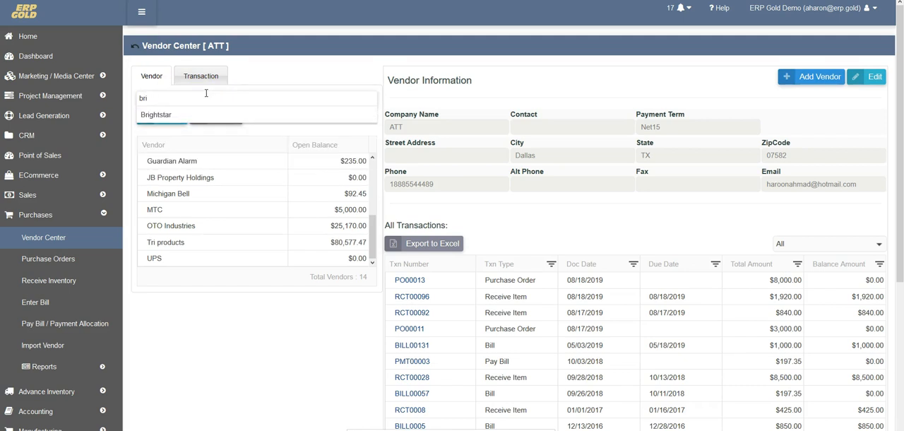
pyautogui.click(180, 114)
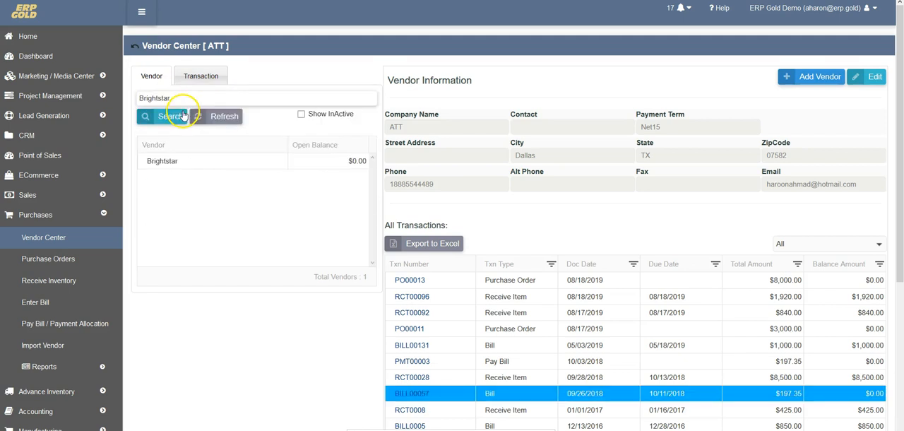
pyautogui.click(169, 161)
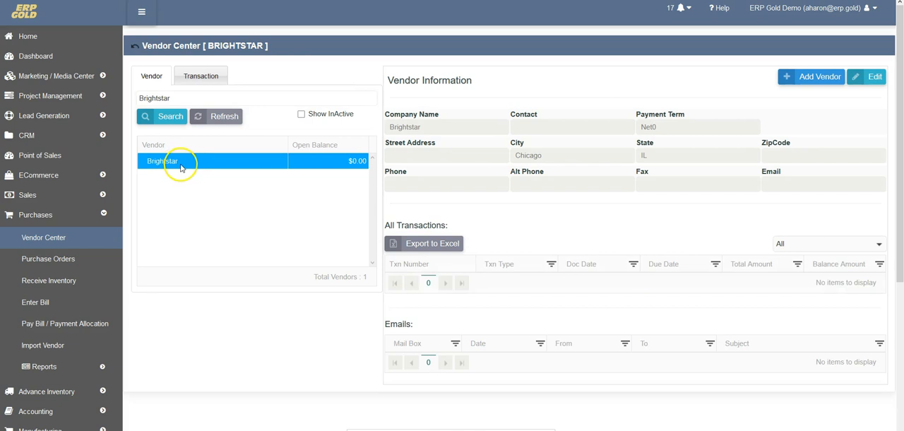
# Step: Look through Brightstar's purchase order and item receipt transactions, and start a new purchase order for this vendor
pyautogui.click(202, 75)
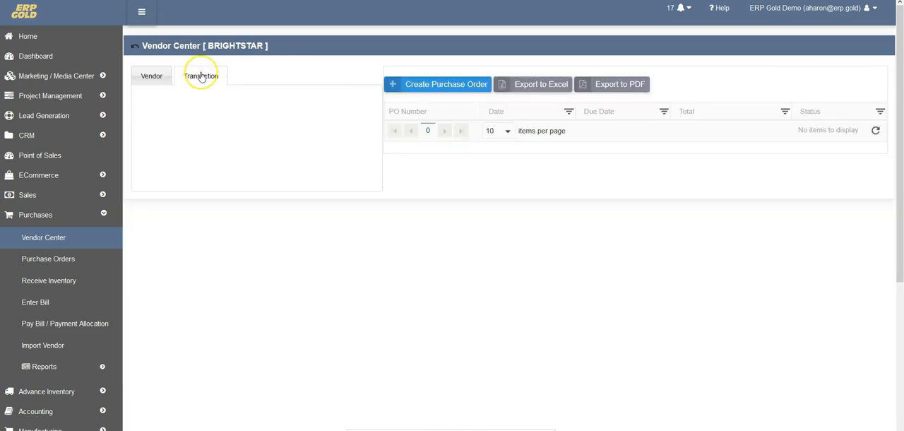
pyautogui.click(201, 77)
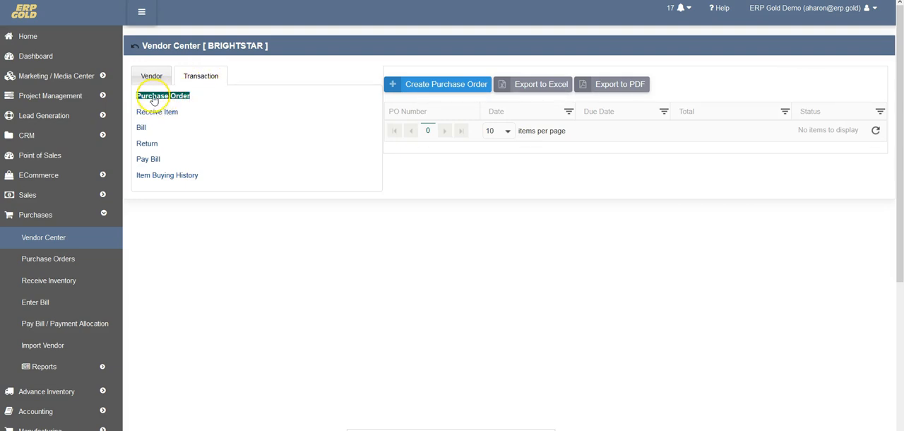
pyautogui.click(168, 113)
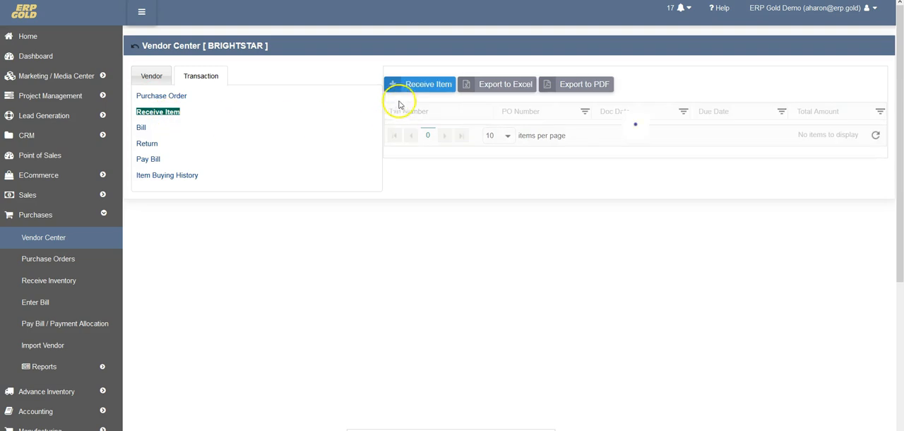
pyautogui.click(163, 99)
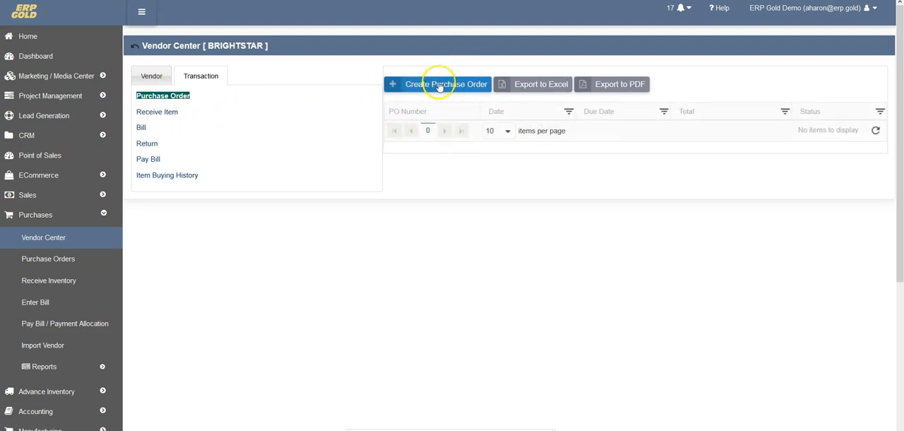
pyautogui.click(446, 87)
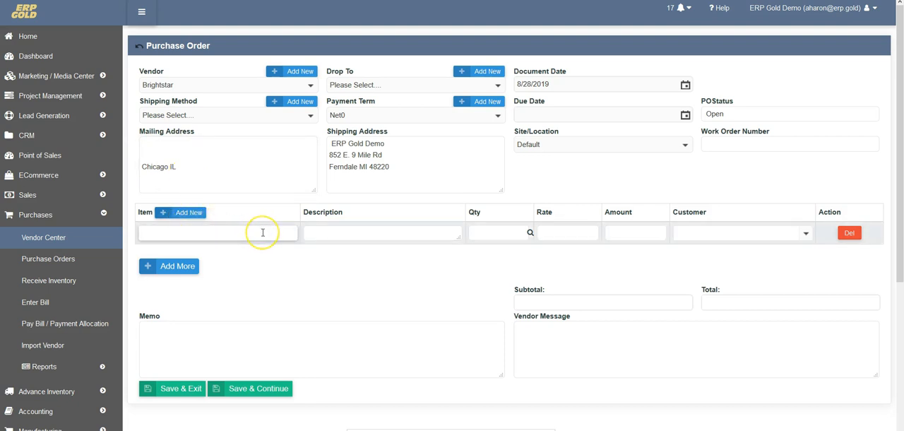
# Step: Add item PHO1478 to the order line, append "7 day warranty" to its description and enlarge the description box
pyautogui.click(263, 233)
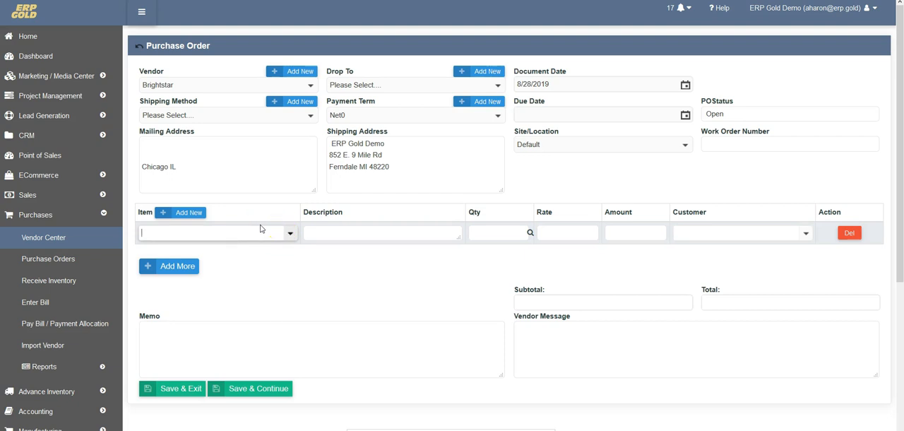
pyautogui.hotkey('ctrl', 'v')
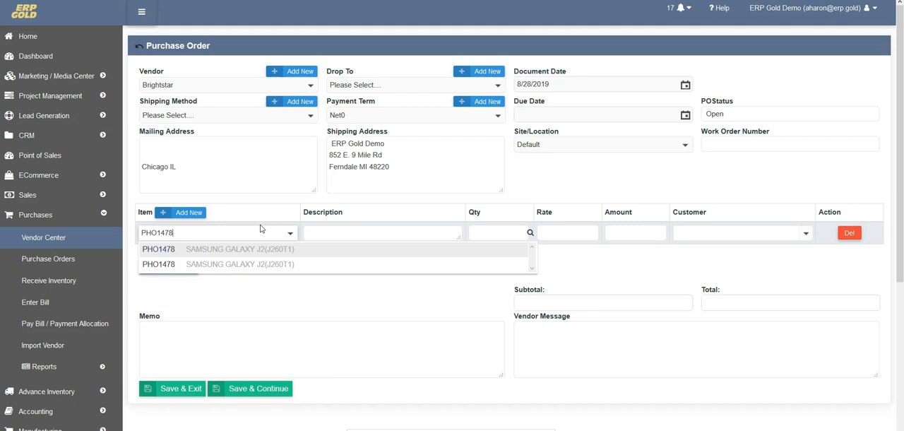
pyautogui.press('Tab')
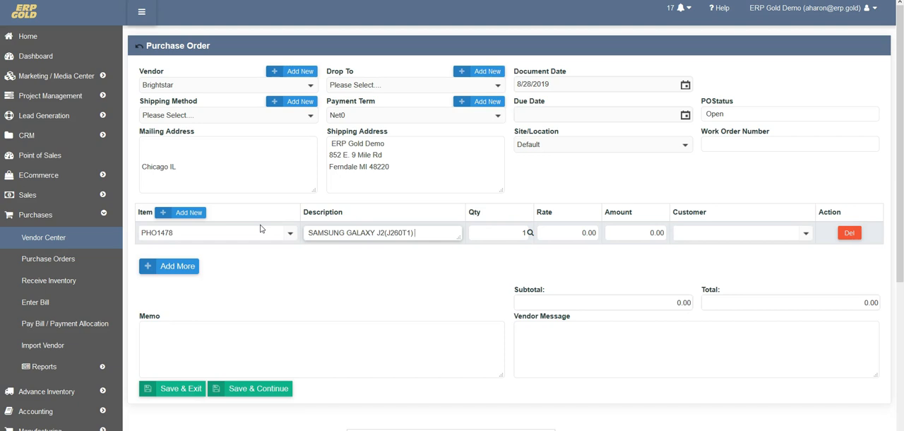
pyautogui.write('A day warranty')
pyautogui.press('Tab')
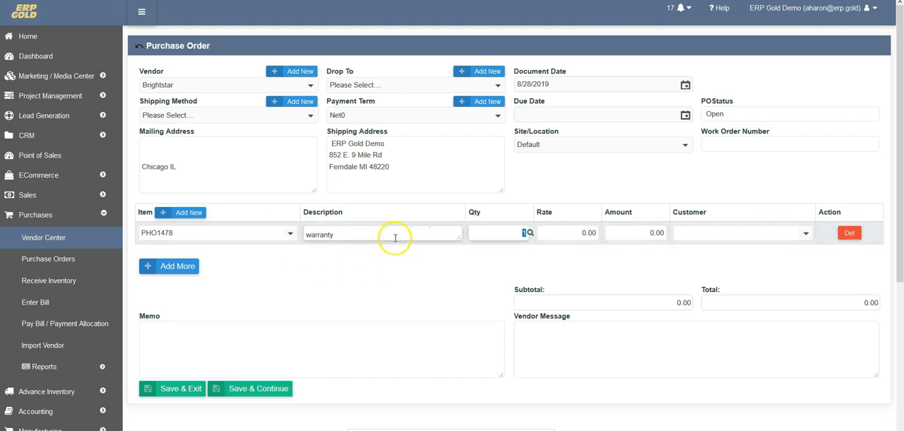
pyautogui.moveTo(460, 238); pyautogui.dragTo(438, 266)
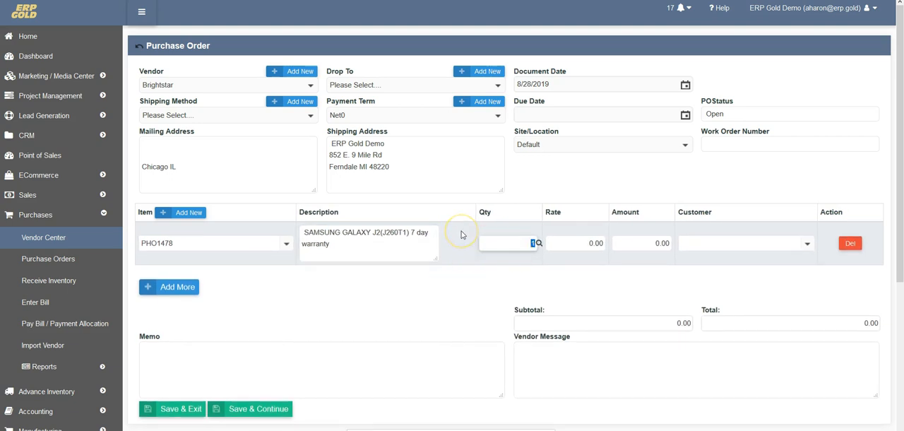
# Step: Set the order line's quantity to 50 and its rate to 49
pyautogui.write('50')
pyautogui.press('Tab')
pyautogui.write('49')
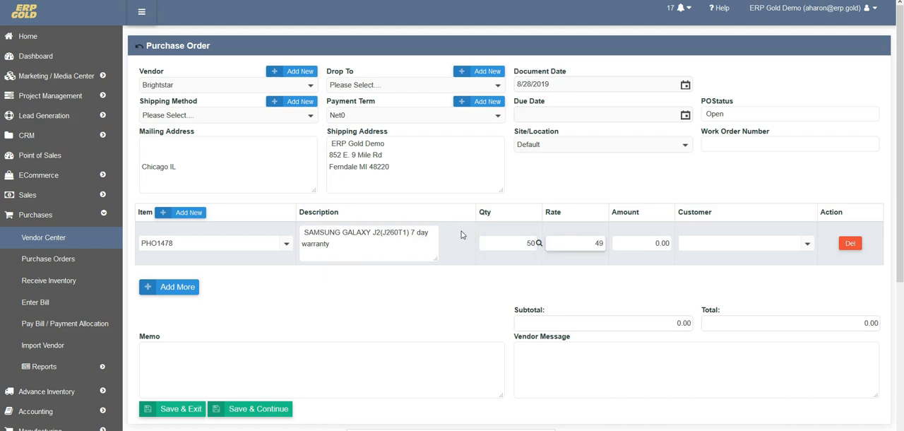
pyautogui.press('Tab')
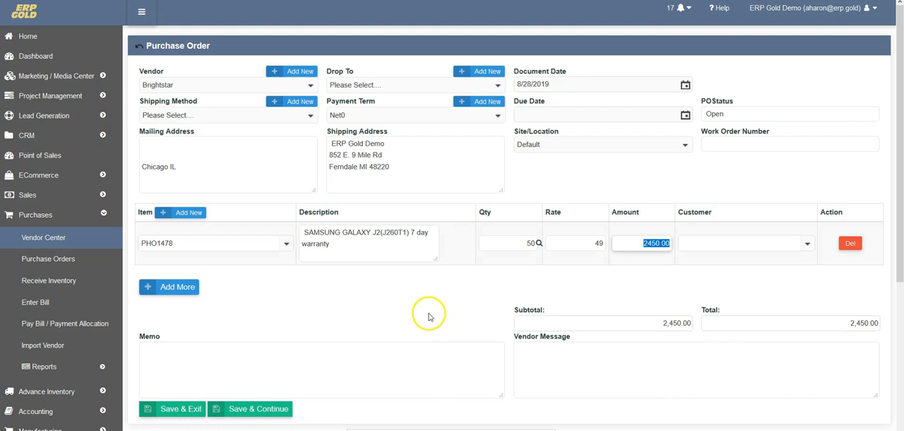
# Step: Try assigning the BCI customer to the order line and clear the customer again
pyautogui.click(807, 245)
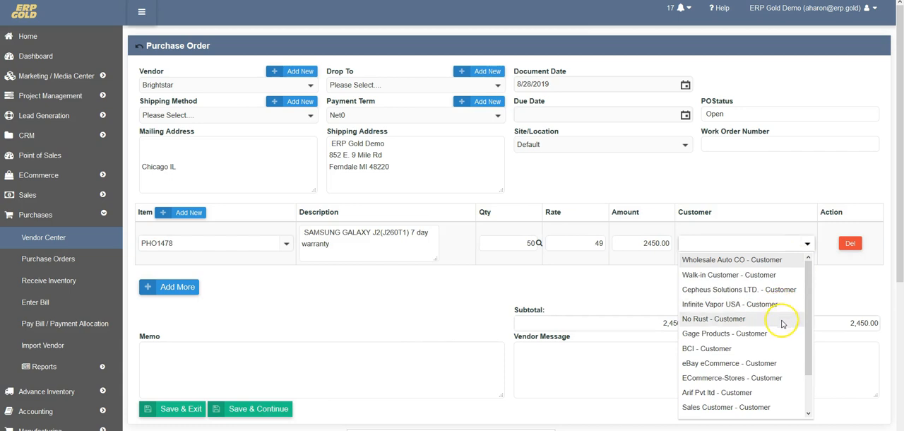
pyautogui.click(749, 351)
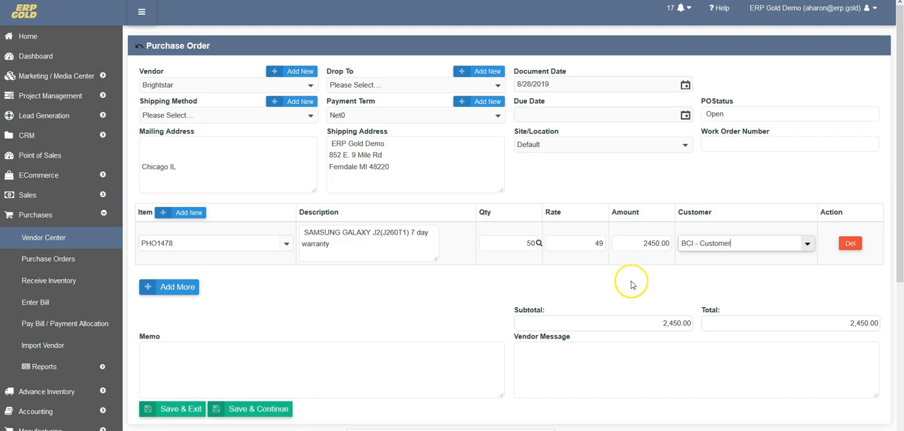
pyautogui.click(699, 243)
pyautogui.click(646, 287)
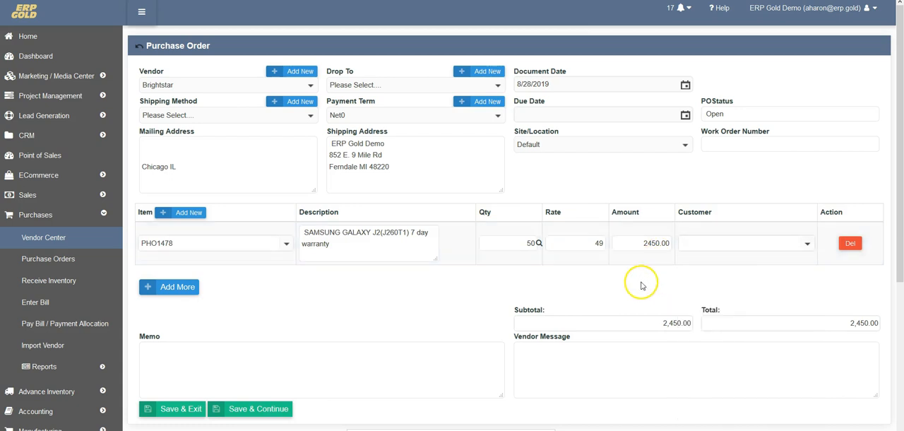
pyautogui.click(616, 263)
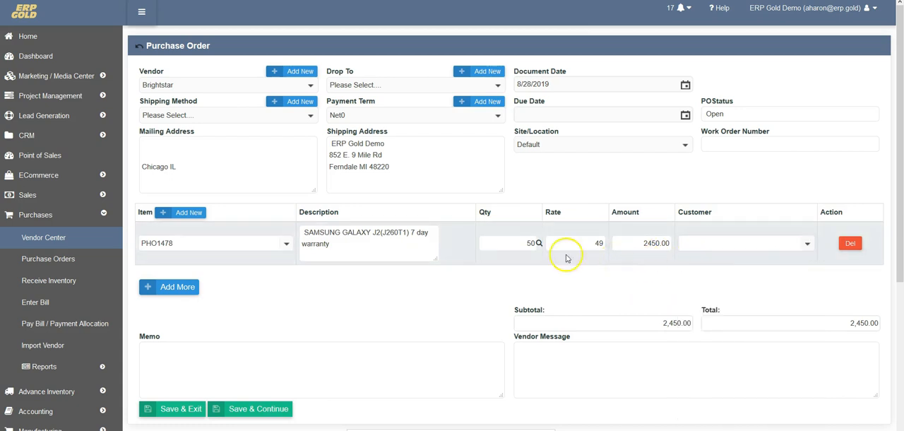
# Step: Write the memo "please send me IMEI's quickly.." and save the purchase order while keeping it open
pyautogui.click(347, 346)
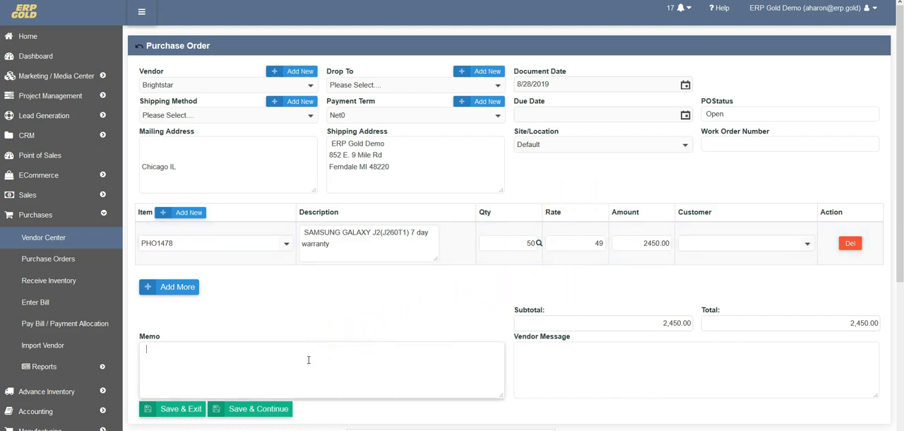
pyautogui.write("please send me IMEI's qu")
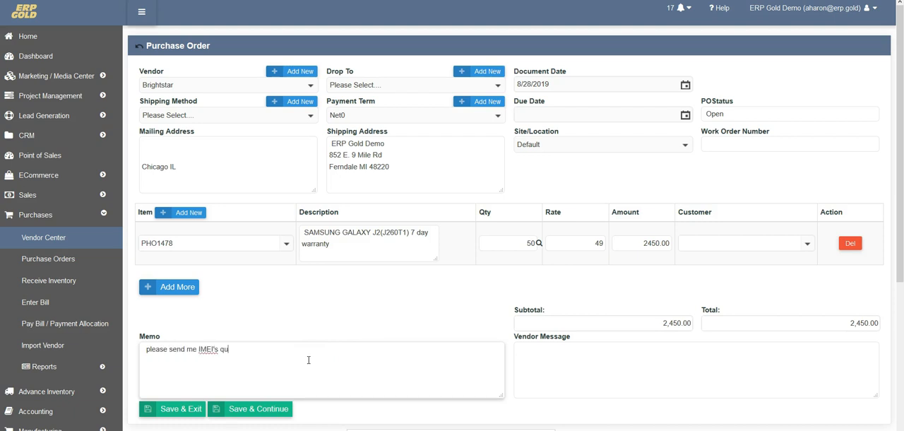
pyautogui.write('ickly.')
pyautogui.click(271, 413)
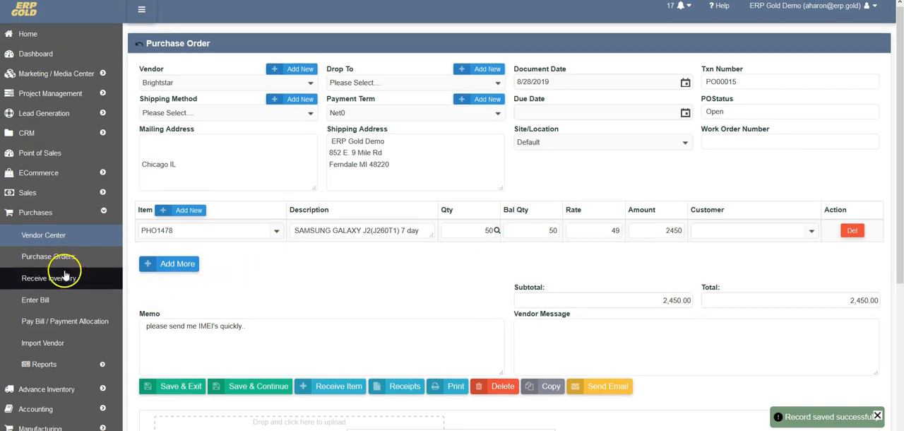
# Step: Open the IMEI Receiving Purchase Order page of the Serialization module
pyautogui.scroll(-3, 65, 279)
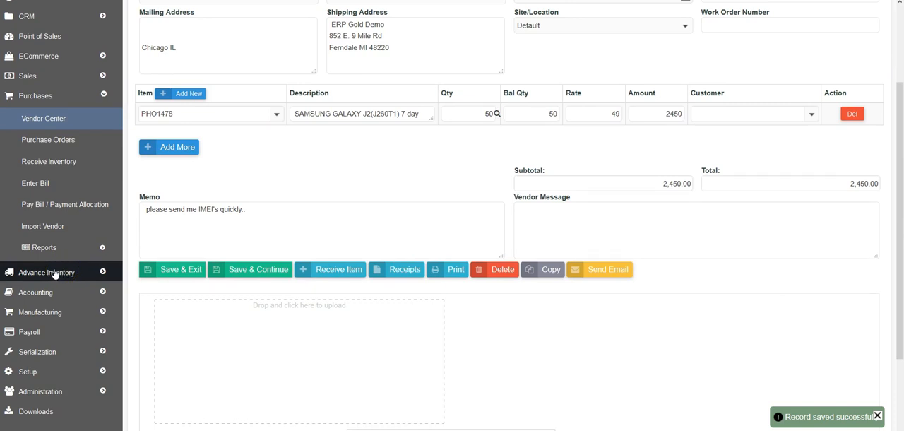
pyautogui.click(55, 273)
pyautogui.scroll(-4, 54, 274)
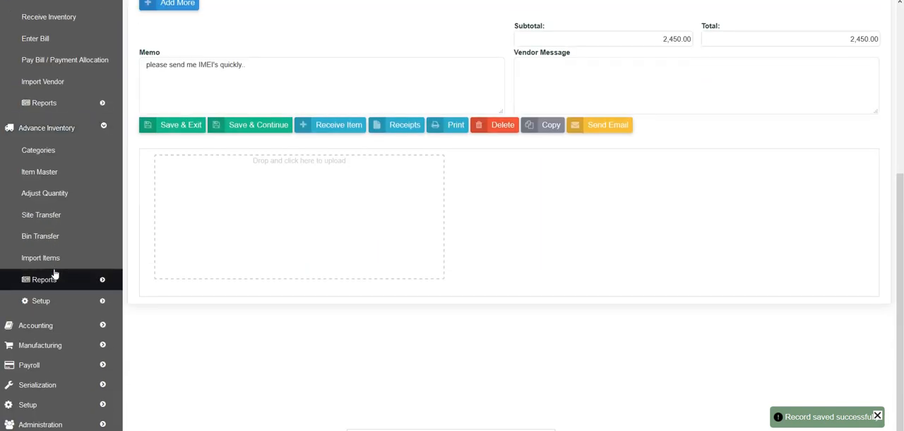
pyautogui.click(59, 387)
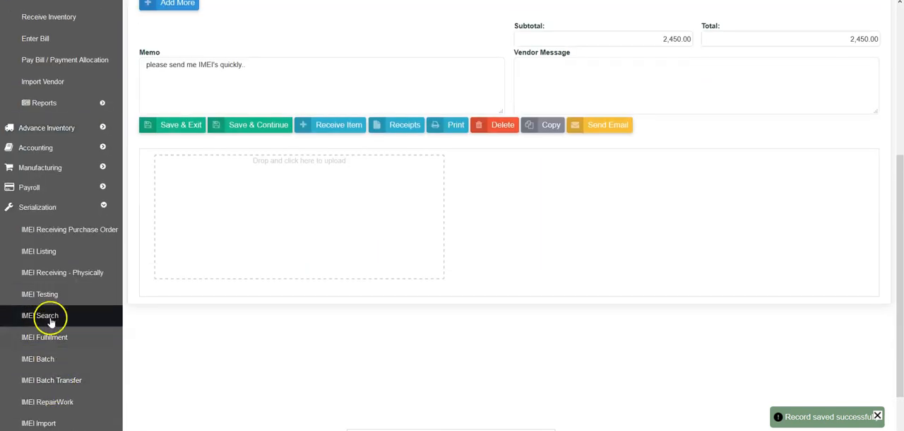
pyautogui.click(55, 230)
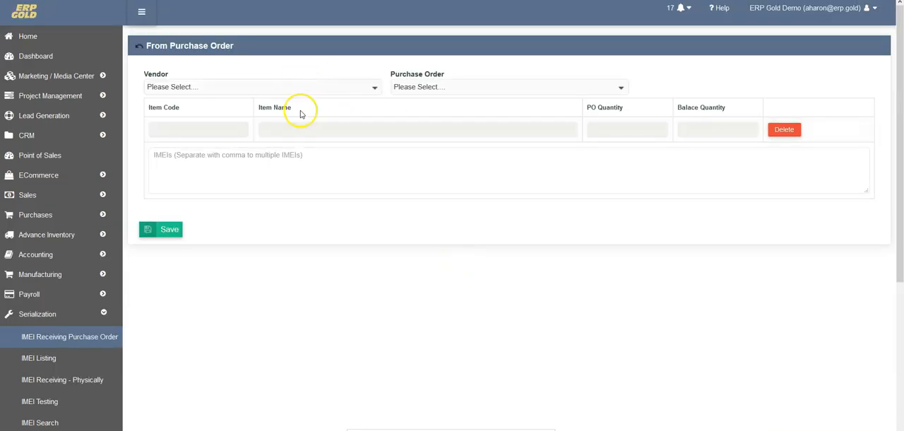
# Step: Choose the vendor Brightstar and its open purchase order PO00015 for IMEI receiving
pyautogui.click(369, 87)
pyautogui.write('bright')
pyautogui.click(253, 133)
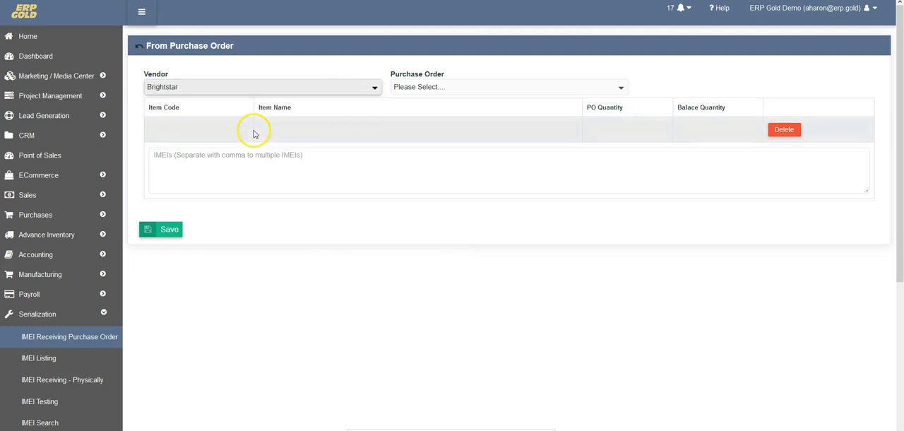
pyautogui.click(621, 91)
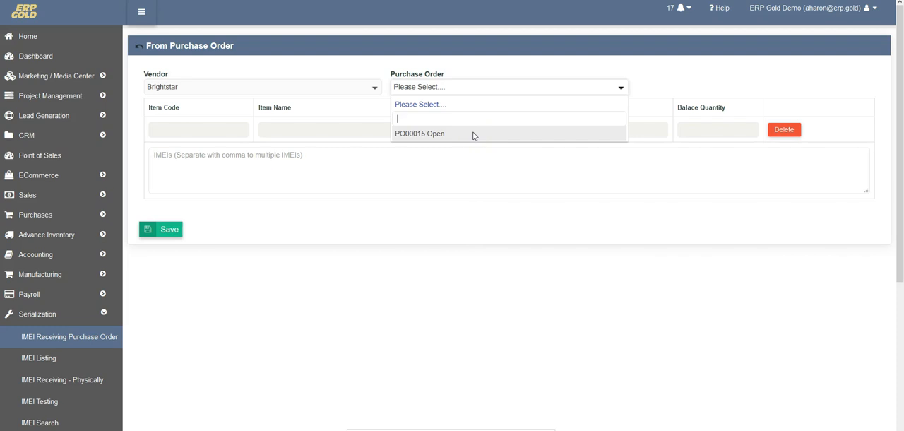
pyautogui.click(500, 121)
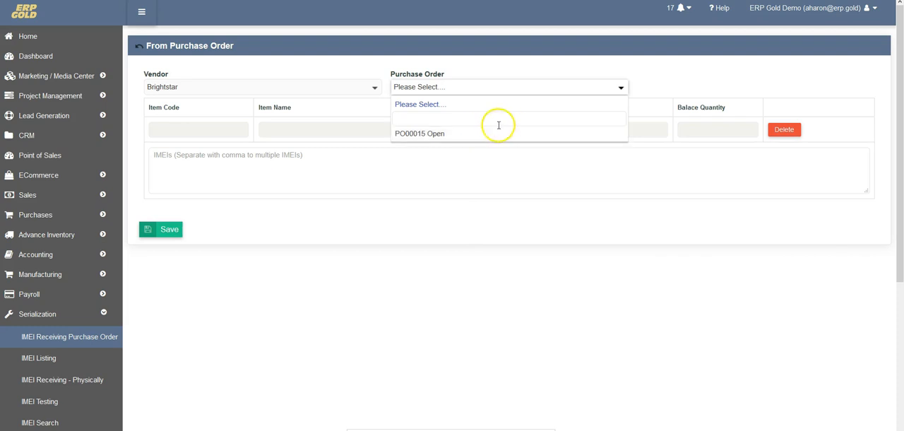
pyautogui.click(428, 134)
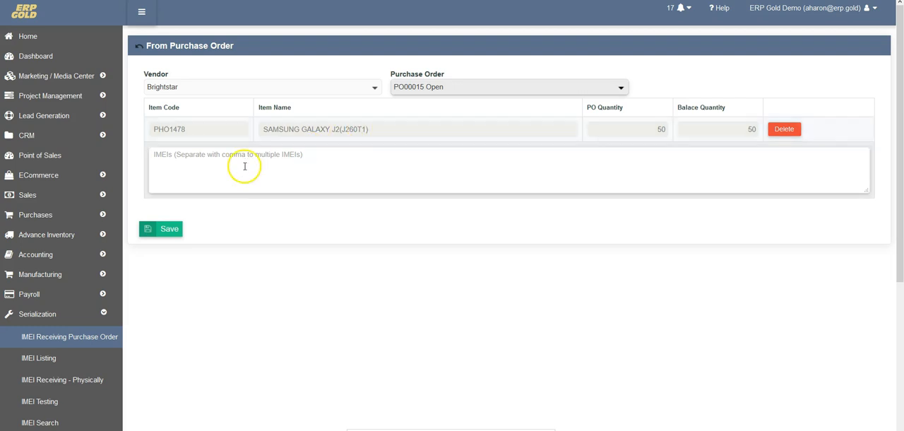
# Step: Copy the last IMEI in column A of the Excel IMEI workbook and paste it into the ERP Gold item's IMEIs field
pyautogui.click(162, 160)
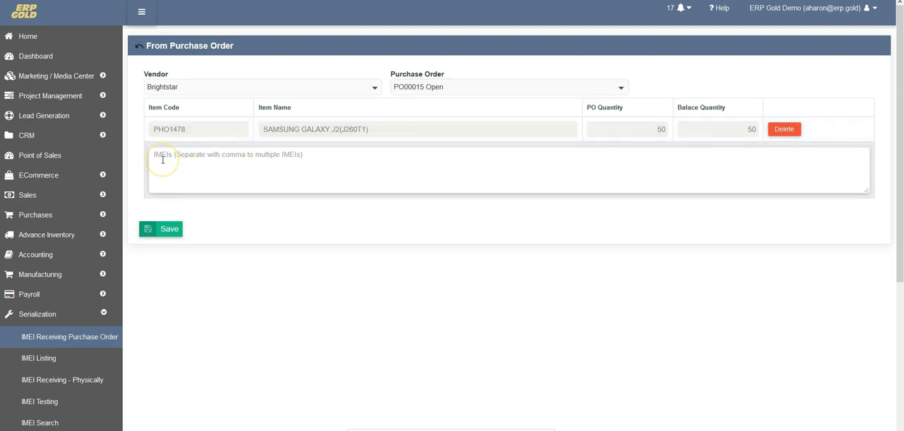
pyautogui.click(156, 154)
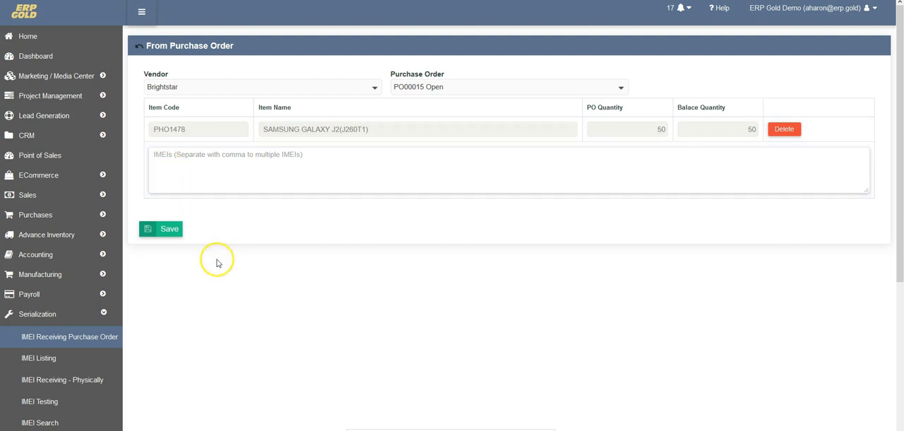
pyautogui.click(344, 430)
pyautogui.click(363, 334)
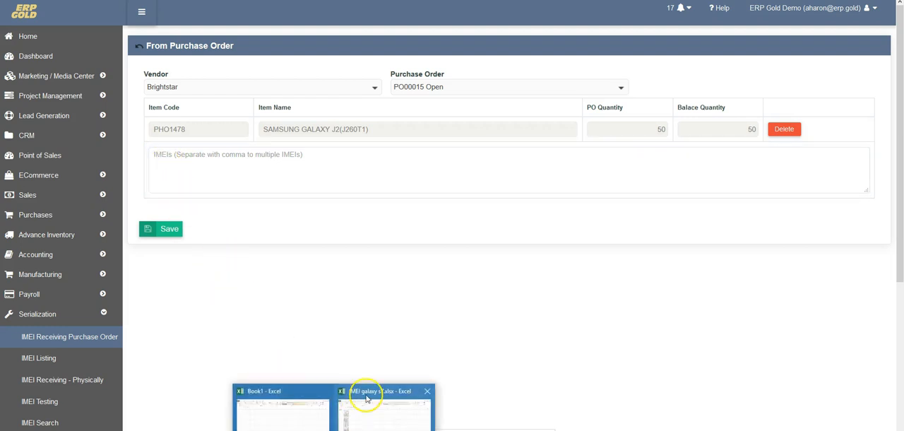
pyautogui.hotkey('ctrl', 'Down')
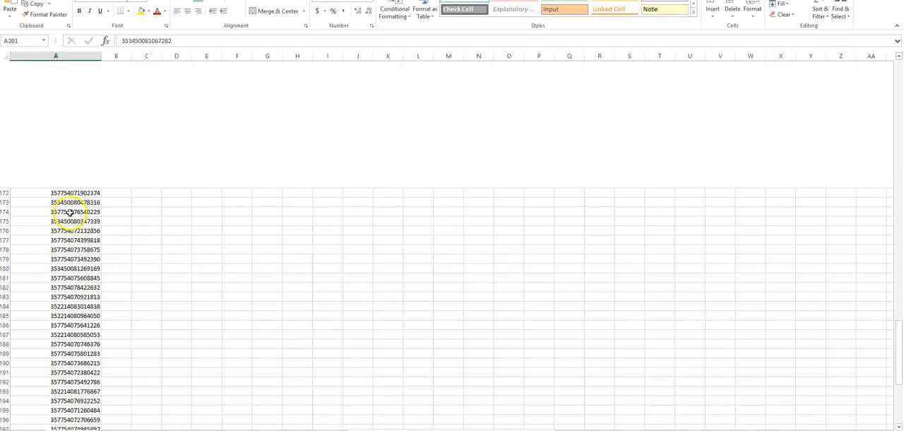
pyautogui.doubleClick(49, 245)
pyautogui.moveTo(49, 246); pyautogui.dragTo(110, 251)
pyautogui.hotkey('ctrl', 'c')
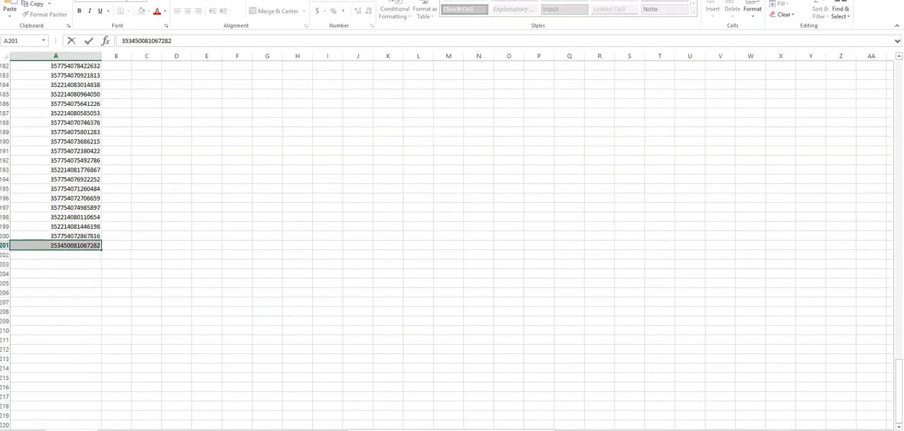
pyautogui.hotkey('alt', 'Tab')
pyautogui.click(203, 185)
pyautogui.hotkey('ctrl', 'v')
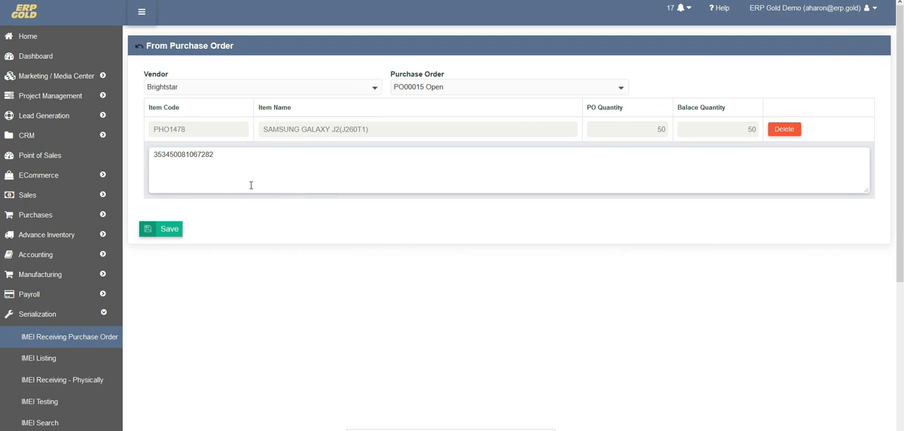
# Step: Try pasting the same IMEI on several further lines and delete the repeated entries again
pyautogui.hotkey('ctrl', 'v')
pyautogui.hotkey('ctrl', 'v')
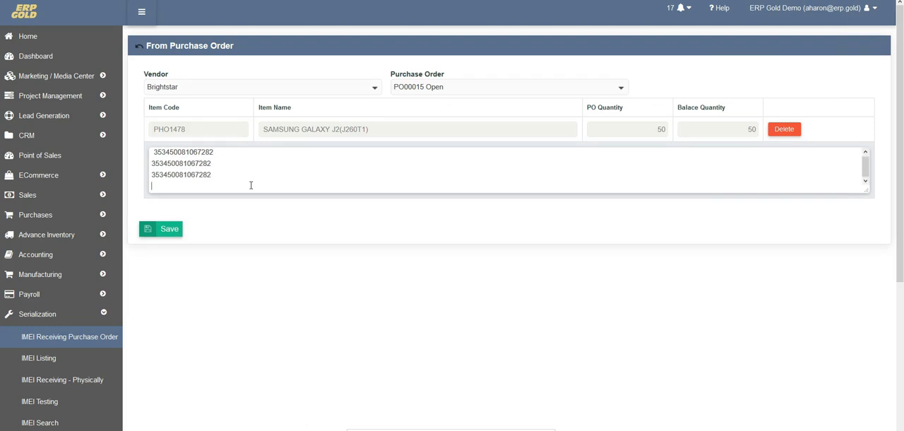
pyautogui.hotkey('ctrl', 'v')
pyautogui.press('BackSpace')
pyautogui.press('BackSpace')
pyautogui.press('BackSpace')
pyautogui.press('BackSpace')
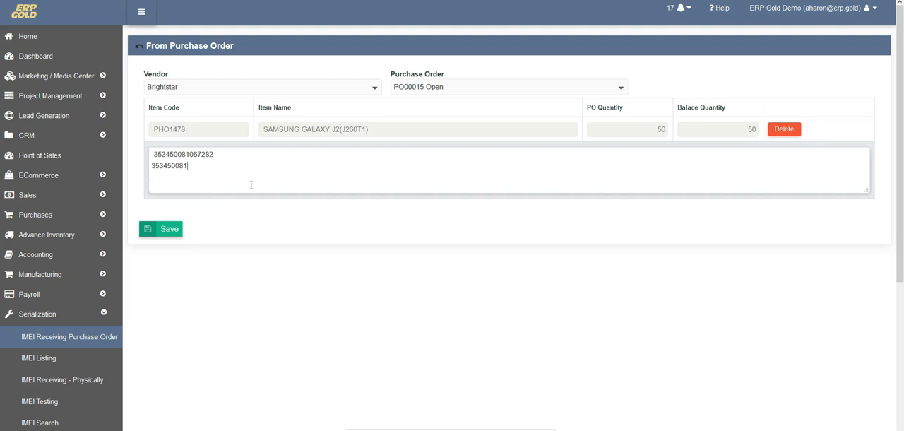
# Step: Switch to the Excel IMEI workbook and copy the IMEIs in cells A2 to A51
pyautogui.moveTo(351, 425)
pyautogui.click(373, 391)
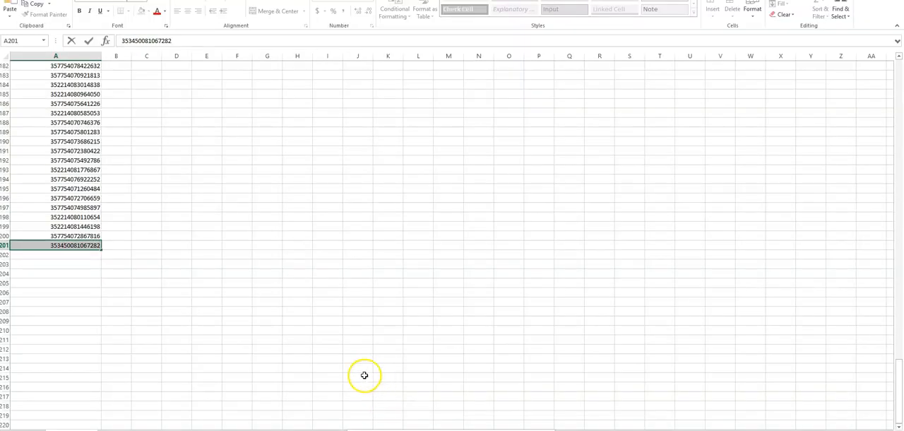
pyautogui.scroll(12, 236, 205)
pyautogui.scroll(17, 235, 206)
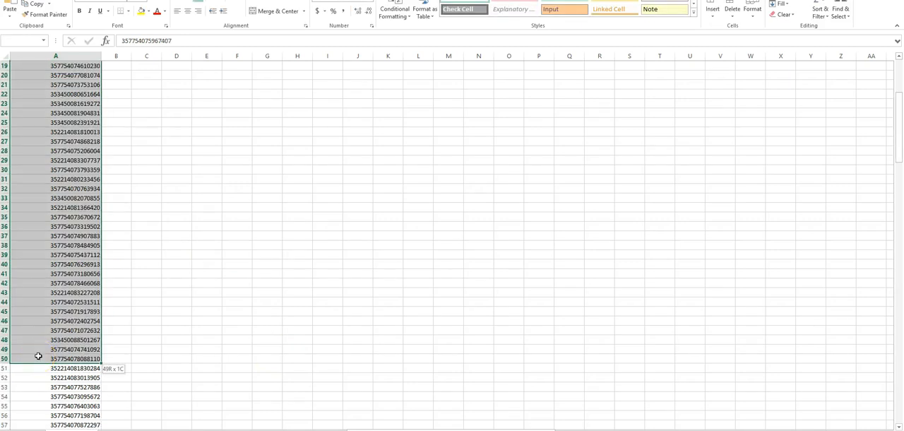
pyautogui.moveTo(38, 356); pyautogui.dragTo(44, 368)
pyautogui.hotkey('ctrl', 'c')
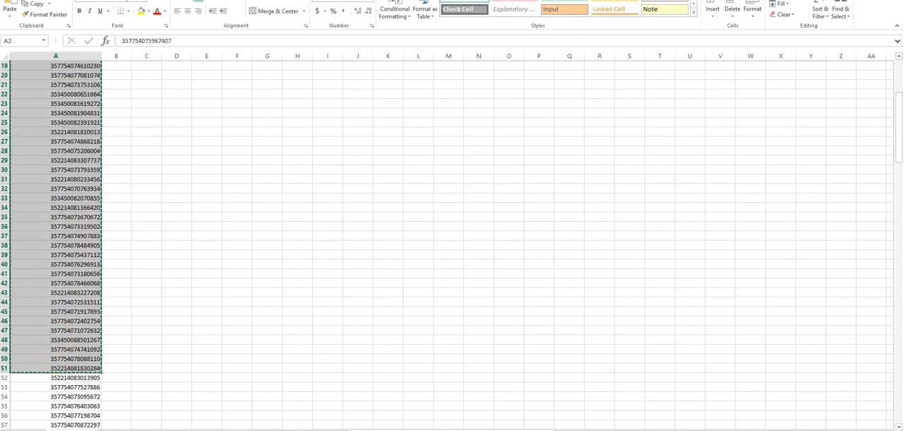
# Step: Return to ERP Gold and replace the single IMEI on the receiving form with the copied IMEI list
pyautogui.hotkey('alt', 'Tab')
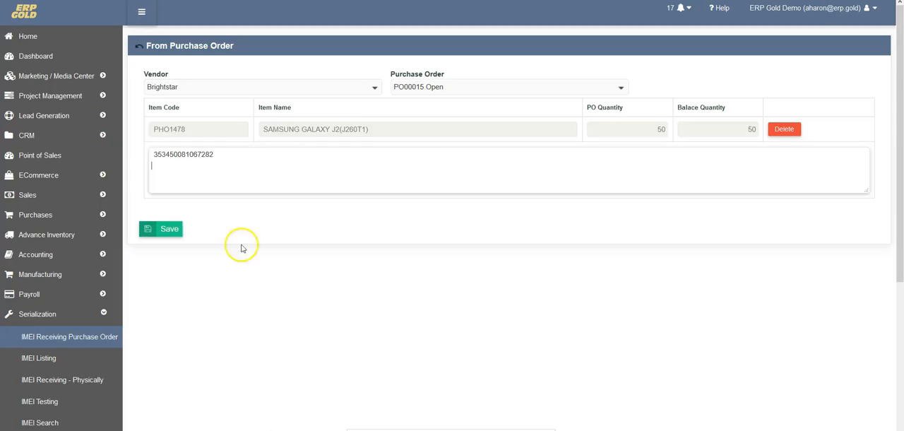
pyautogui.moveTo(226, 154); pyautogui.dragTo(129, 159)
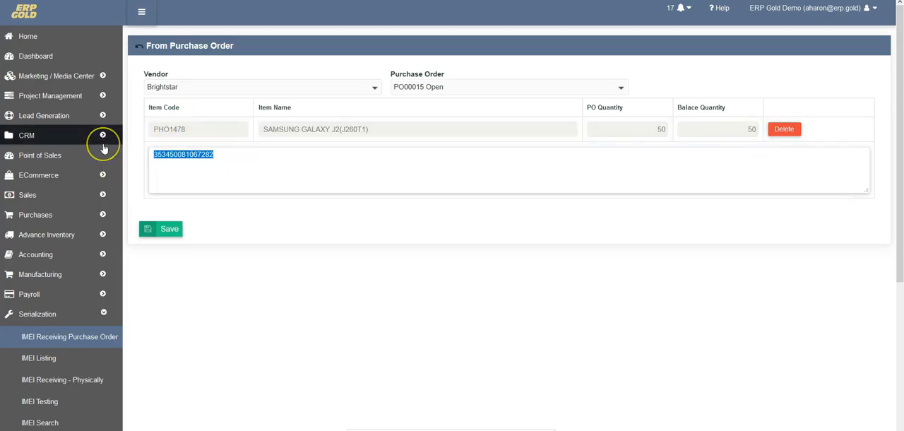
pyautogui.hotkey('ctrl', 'v')
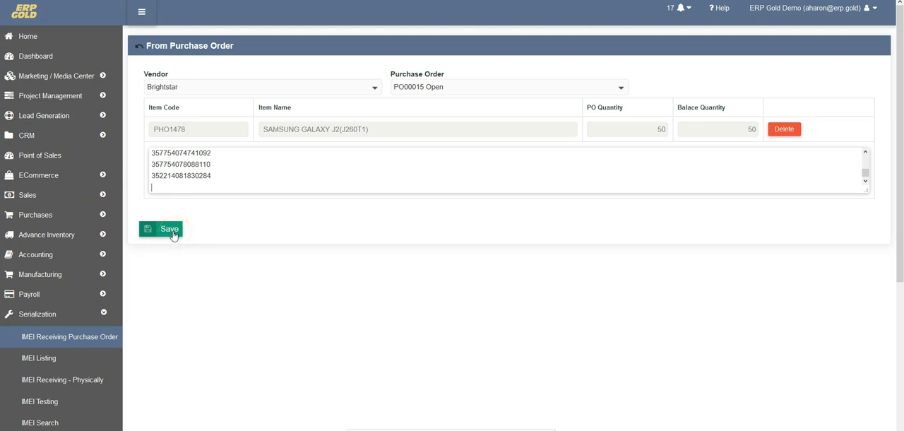
# Step: Trim the pasted list to its last ten IMEIs, remove the leftover blank line and save the receipt
pyautogui.scroll(10, 152, 158)
pyautogui.moveTo(151, 156); pyautogui.dragTo(207, 173)
pyautogui.press('BackSpace')
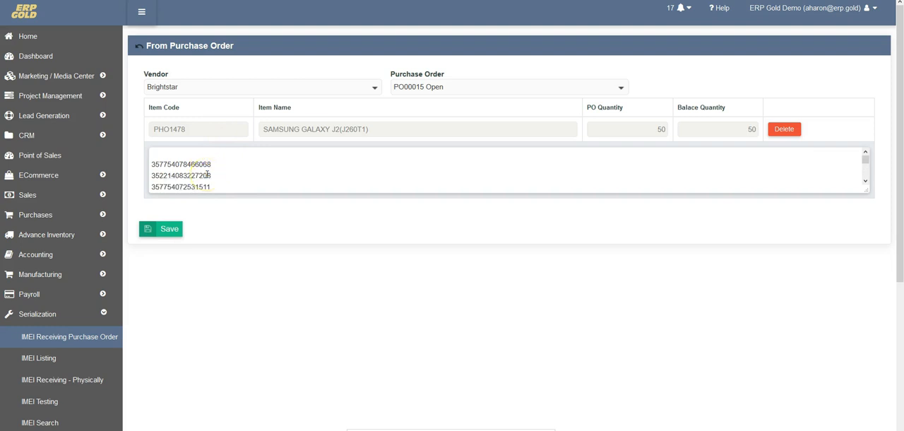
pyautogui.press('Delete')
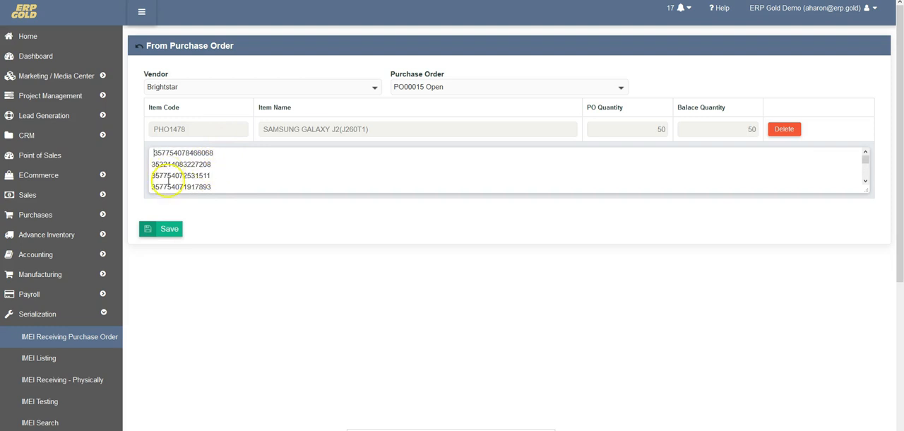
pyautogui.click(171, 229)
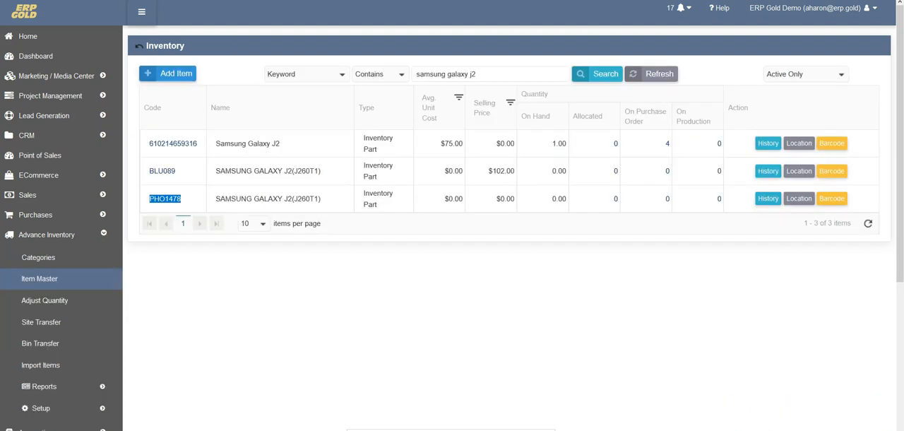
# Step: Reload the Item Master inventory list and check the on-hand quantity of item PHO1478
pyautogui.click(170, 210)
pyautogui.hotkey('ctrl', 'r')
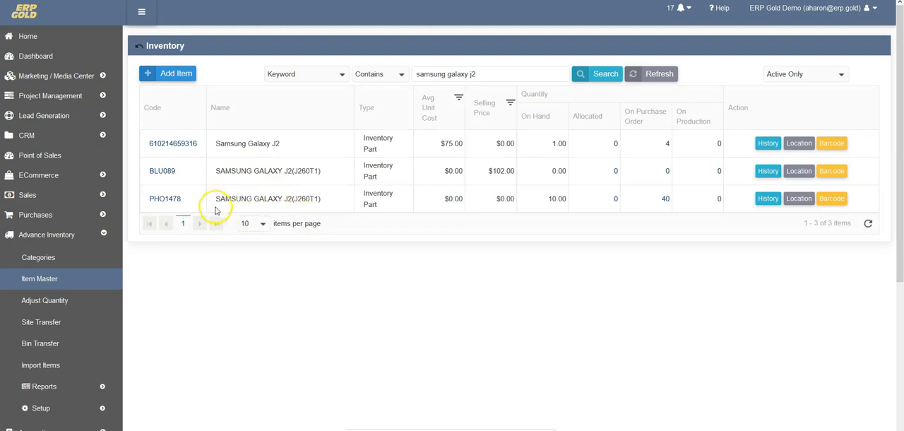
pyautogui.doubleClick(550, 199)
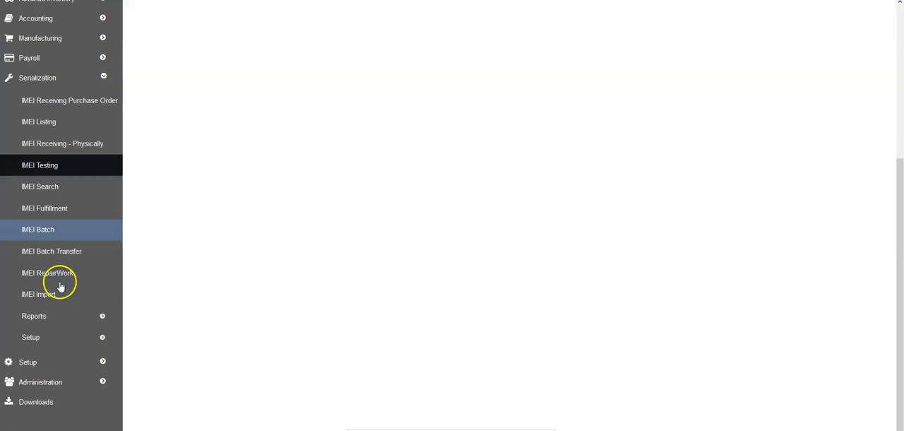
# Step: Open the Stock By Condition inventory report and examine the Samsung Galaxy J2 (J260T1) row
pyautogui.scroll(-1, 61, 286)
pyautogui.scroll(3, 62, 281)
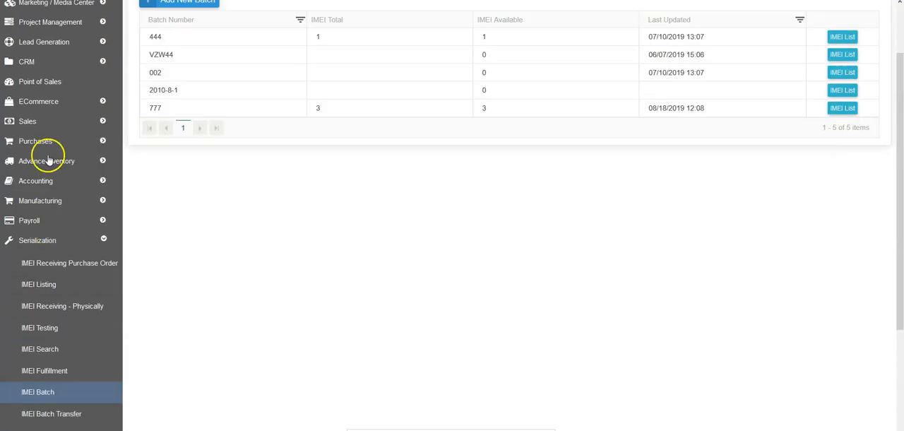
pyautogui.click(55, 162)
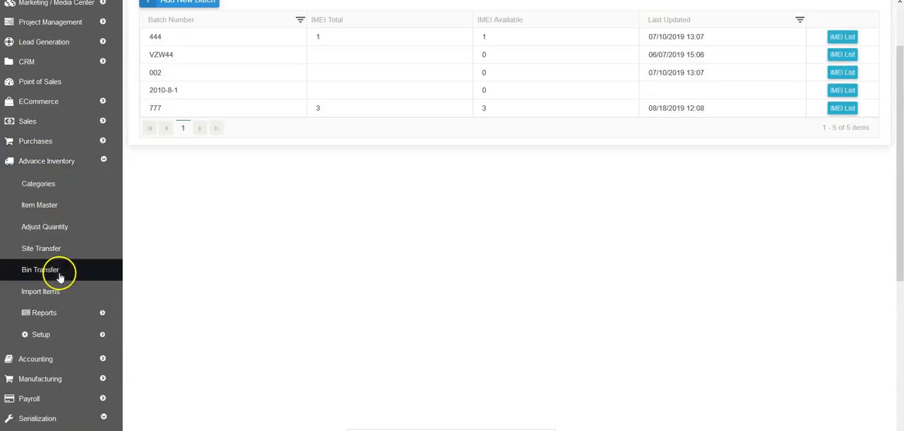
pyautogui.click(70, 313)
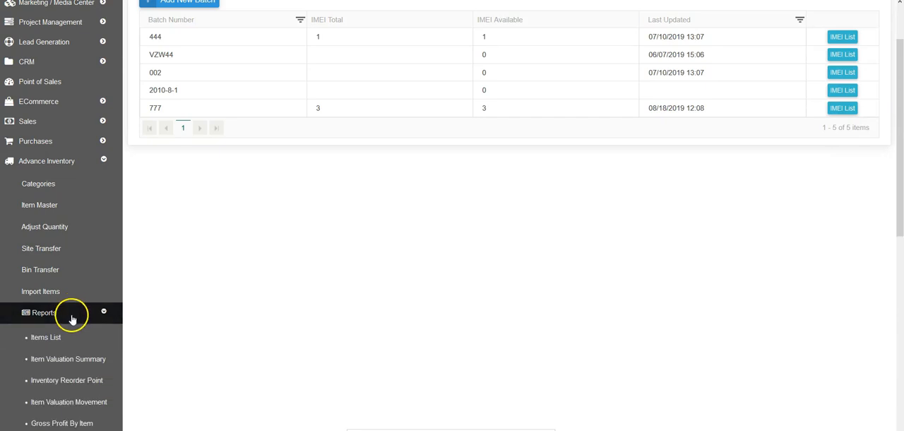
pyautogui.scroll(-3, 67, 318)
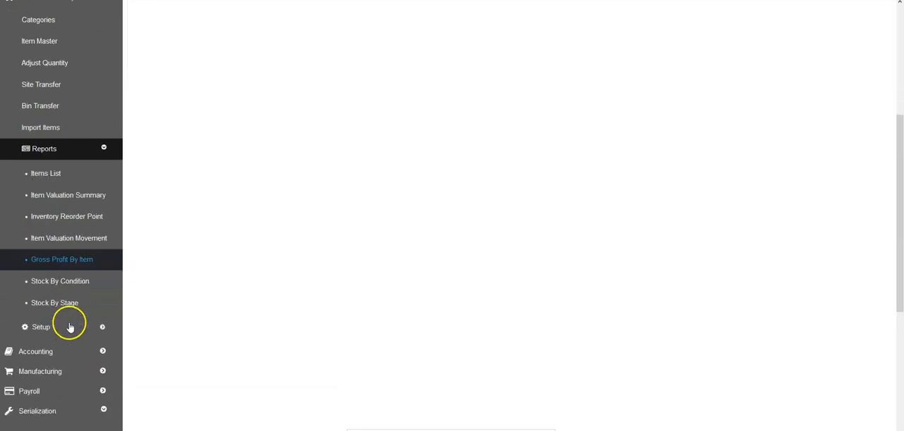
pyautogui.click(61, 268)
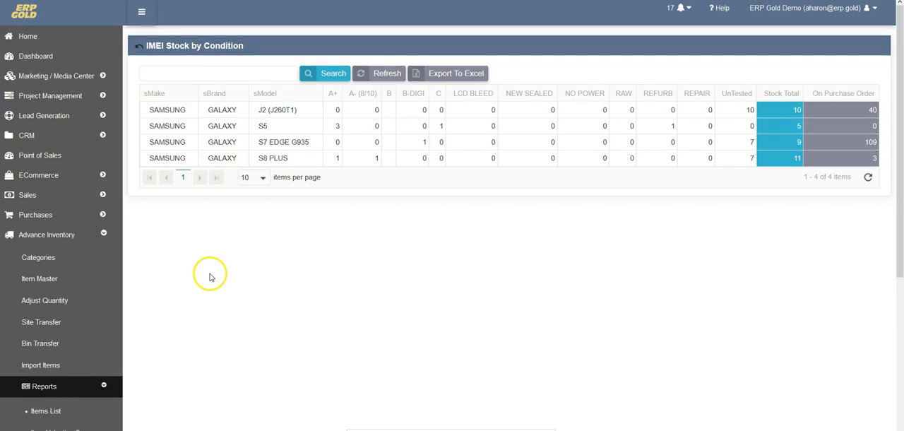
pyautogui.tripleClick(260, 110)
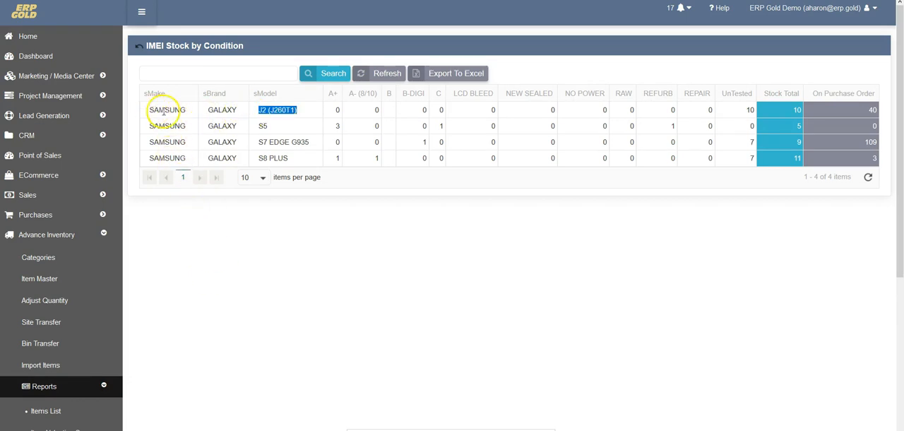
pyautogui.click(313, 113)
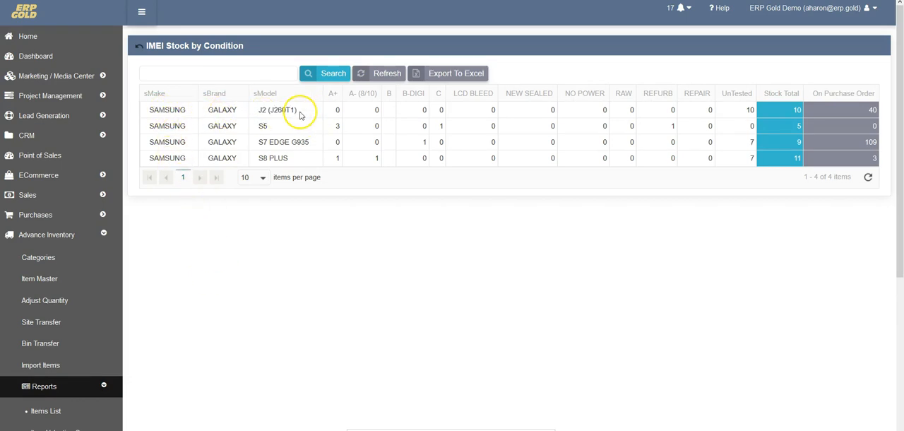